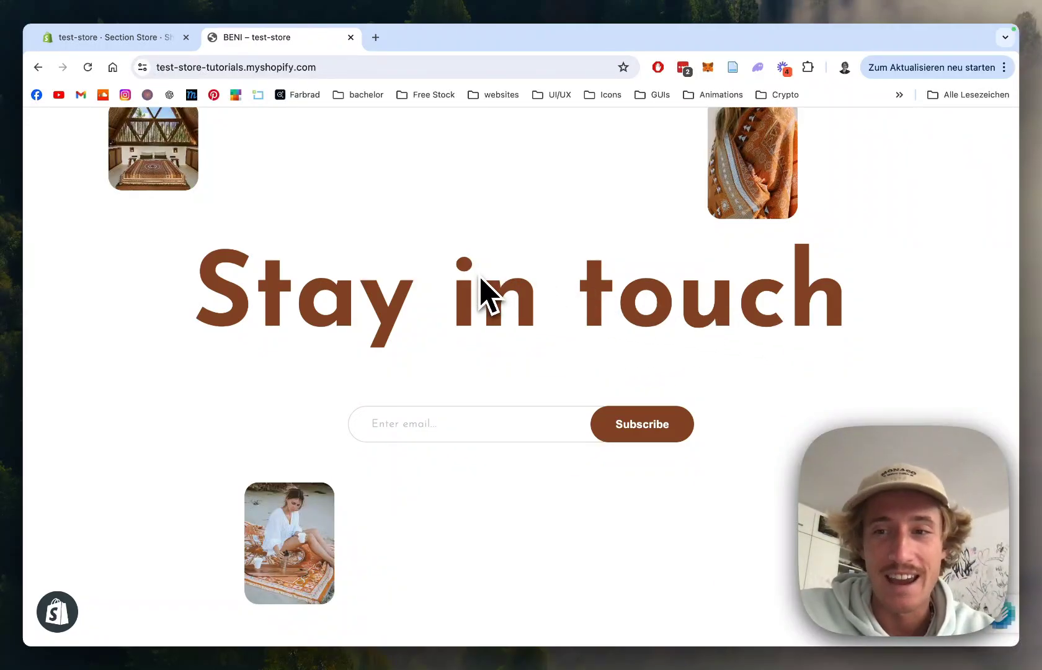
Step: Switch to the store admin, search the Section Store for "newsletter" and open the details of Newsletter #1
{"action": "left_click", "coordinate": [105, 37]}
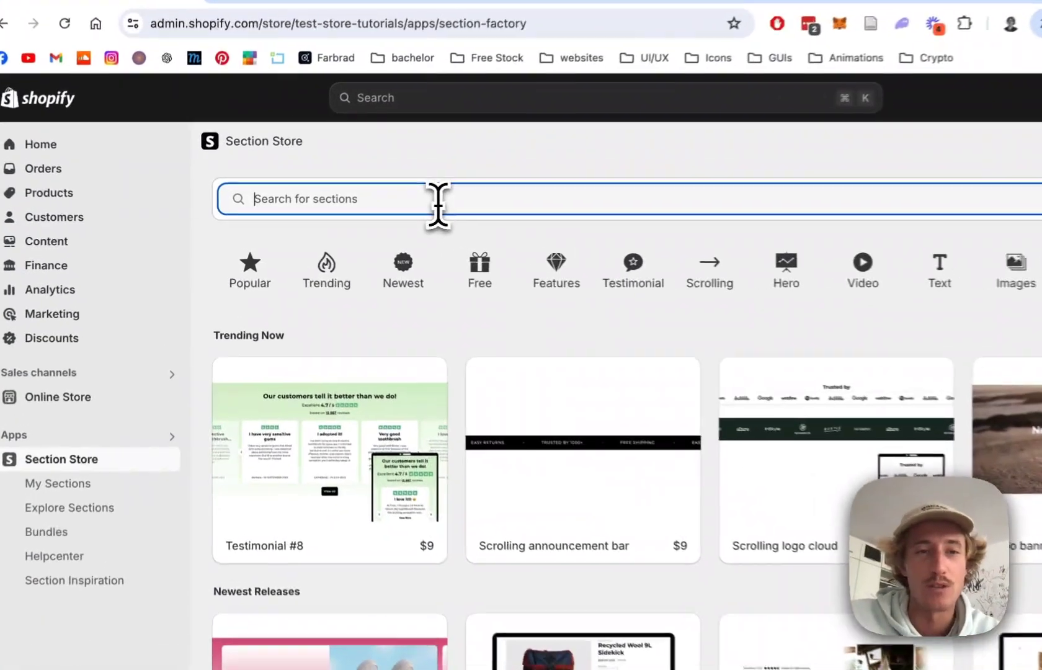
{"action": "left_click", "coordinate": [385, 208]}
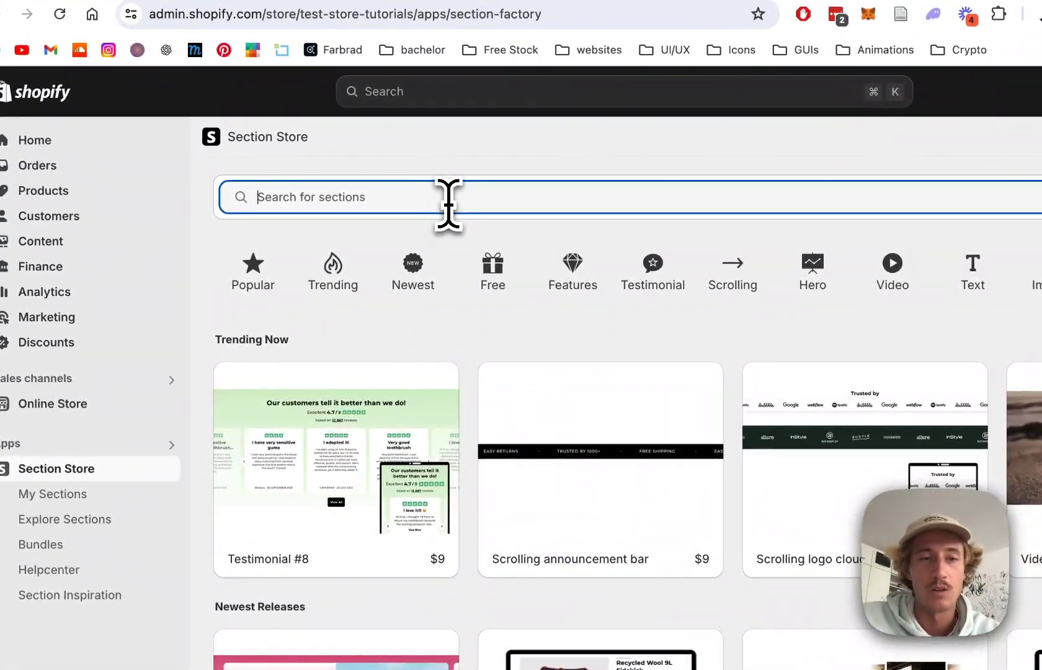
{"action": "type", "text": "newsletter"}
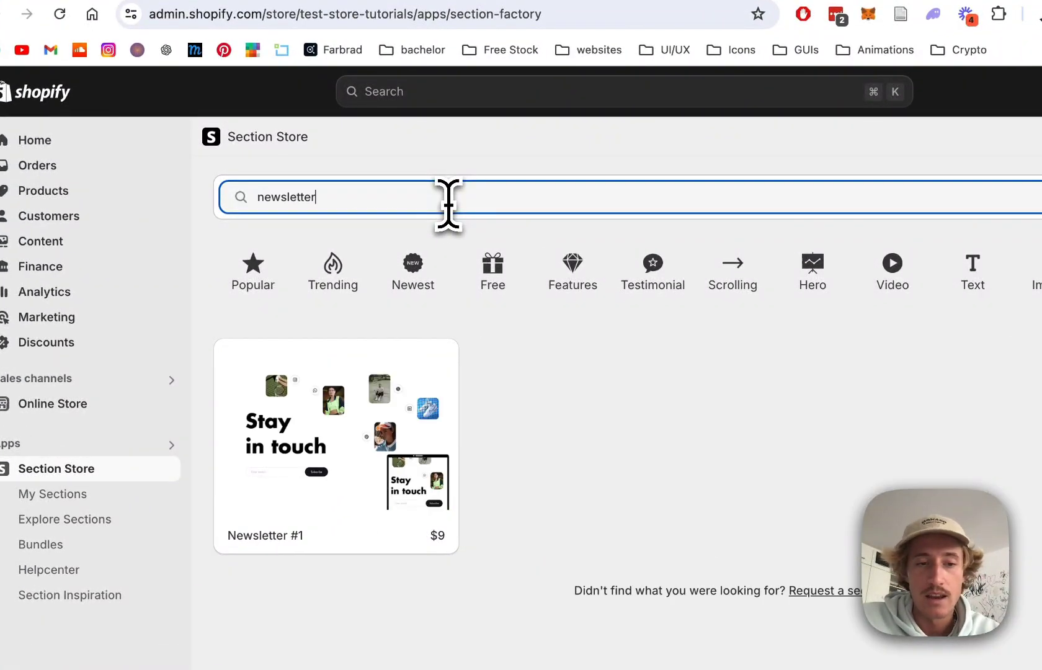
{"action": "left_click", "coordinate": [313, 422]}
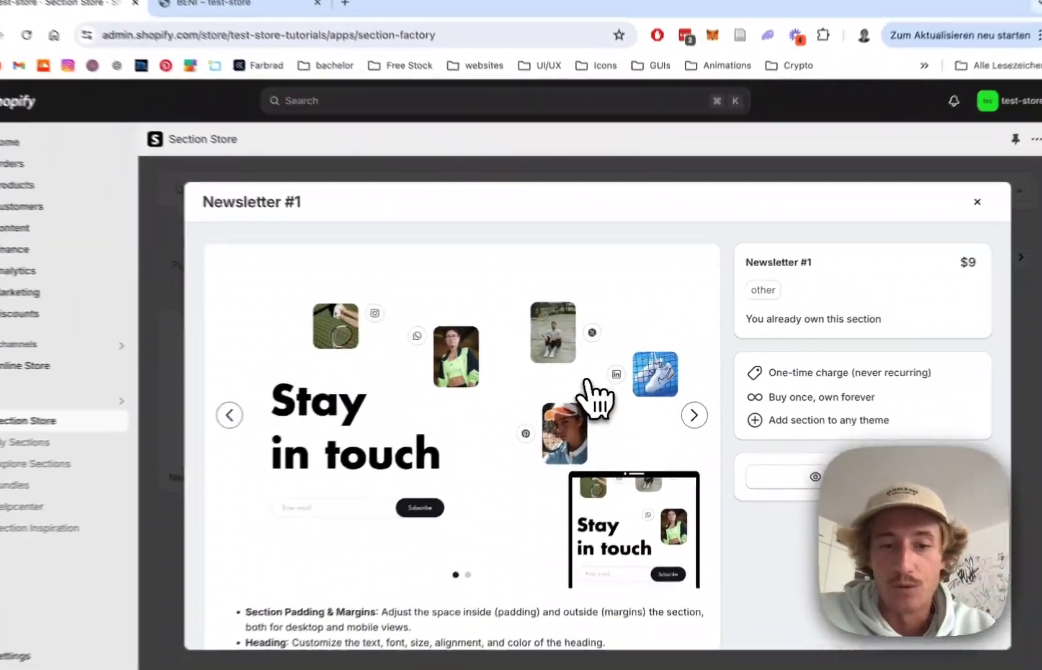
Step: Review the Newsletter #1 feature description and its second preview image
{"action": "scroll", "coordinate": [597, 400], "scroll_direction": "down", "scroll_amount": 5}
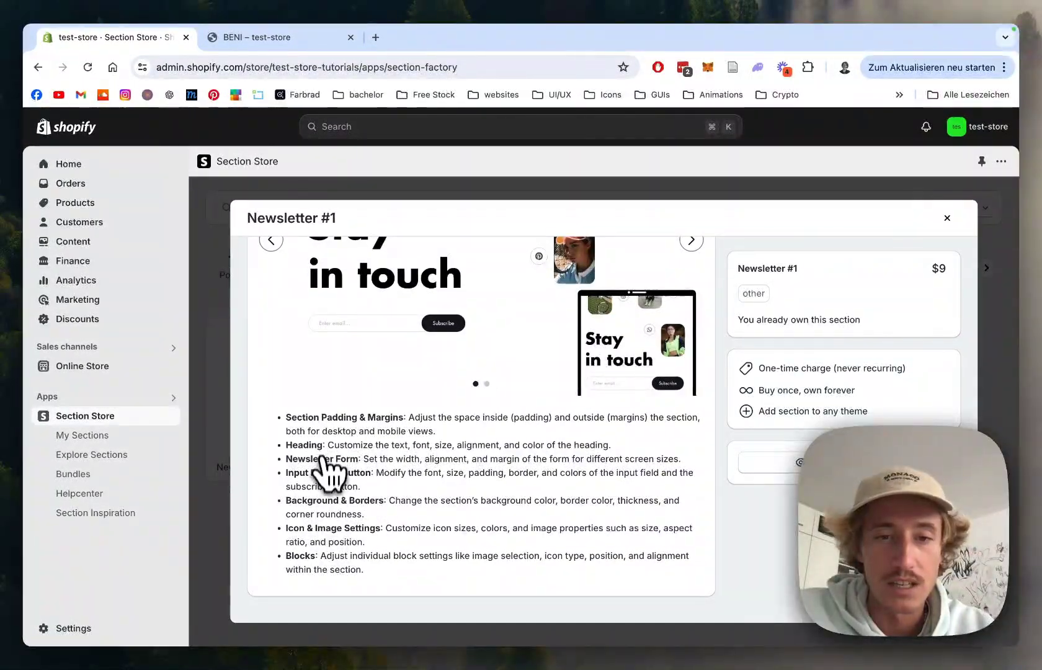
{"action": "scroll", "coordinate": [540, 482], "scroll_direction": "up", "scroll_amount": 2}
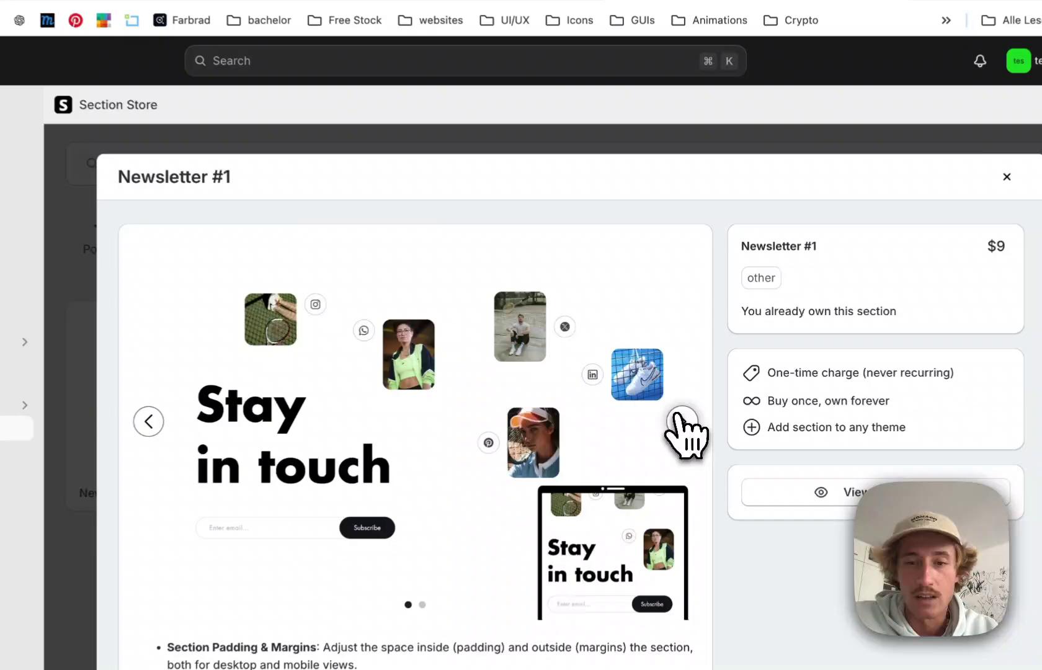
{"action": "left_click", "coordinate": [691, 314]}
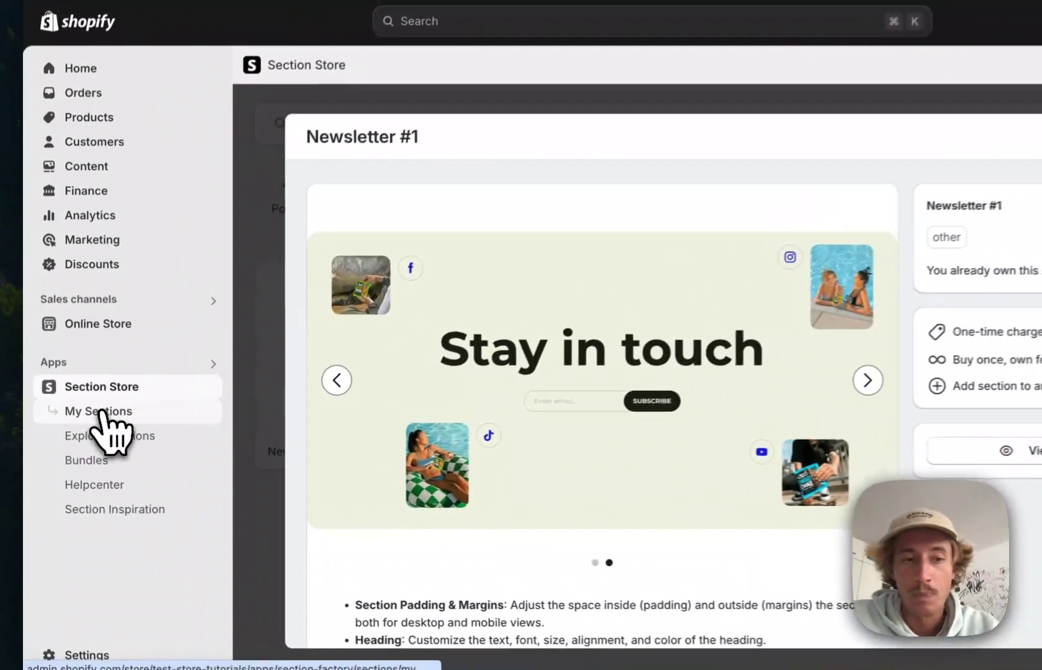
Step: Go to the owned sections and add Newsletter #1 to the live Gater-Full-Store theme
{"action": "left_click", "coordinate": [84, 435]}
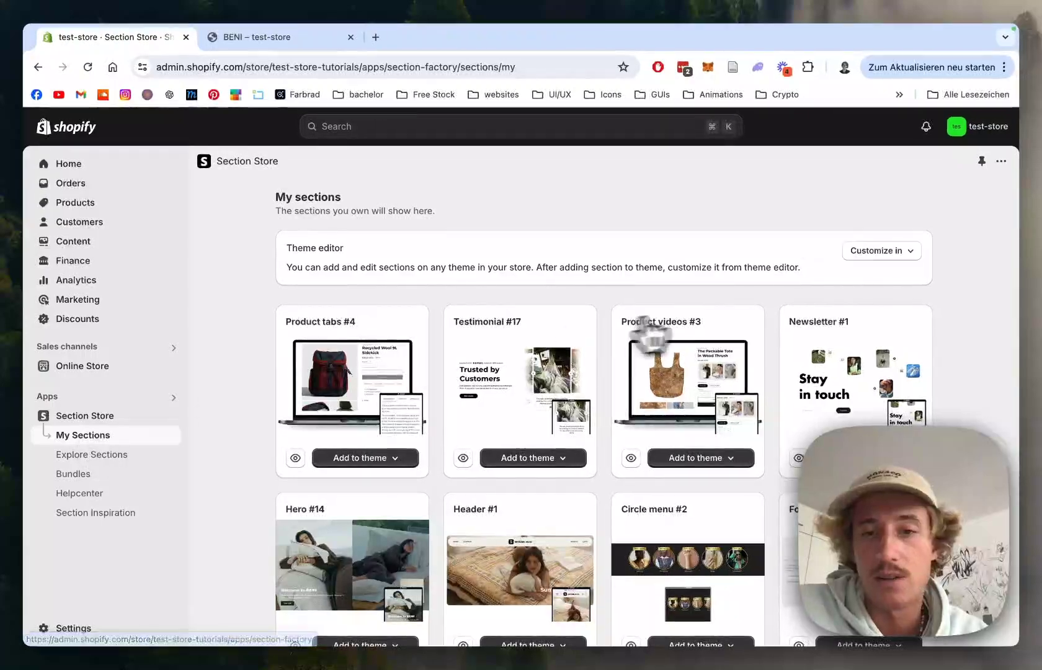
{"action": "scroll", "coordinate": [807, 338], "scroll_direction": "down", "scroll_amount": 1}
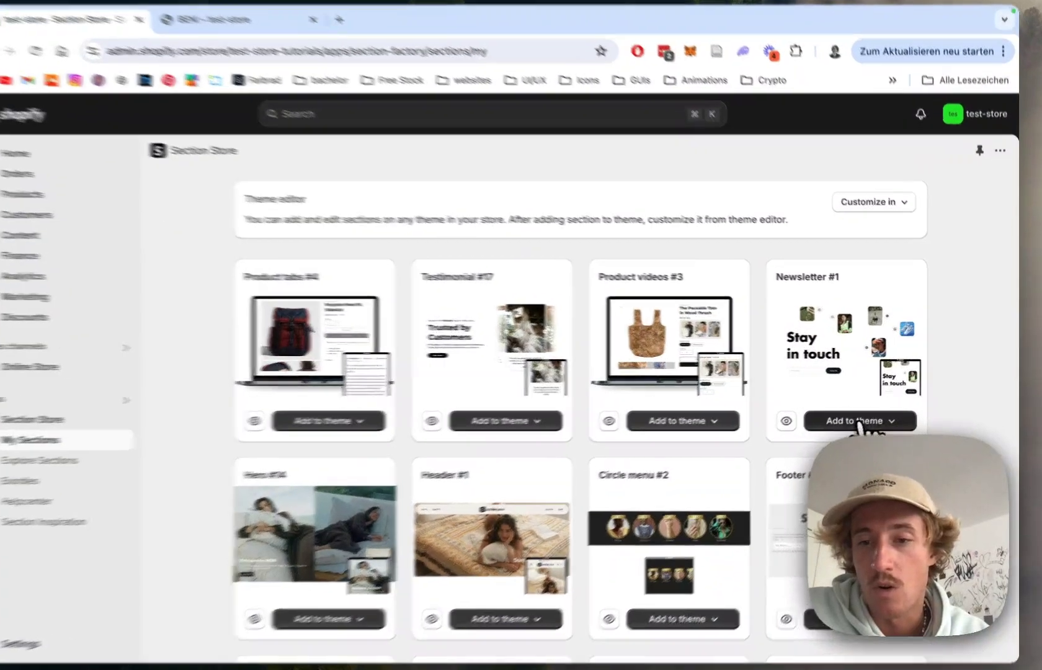
{"action": "left_click", "coordinate": [856, 417]}
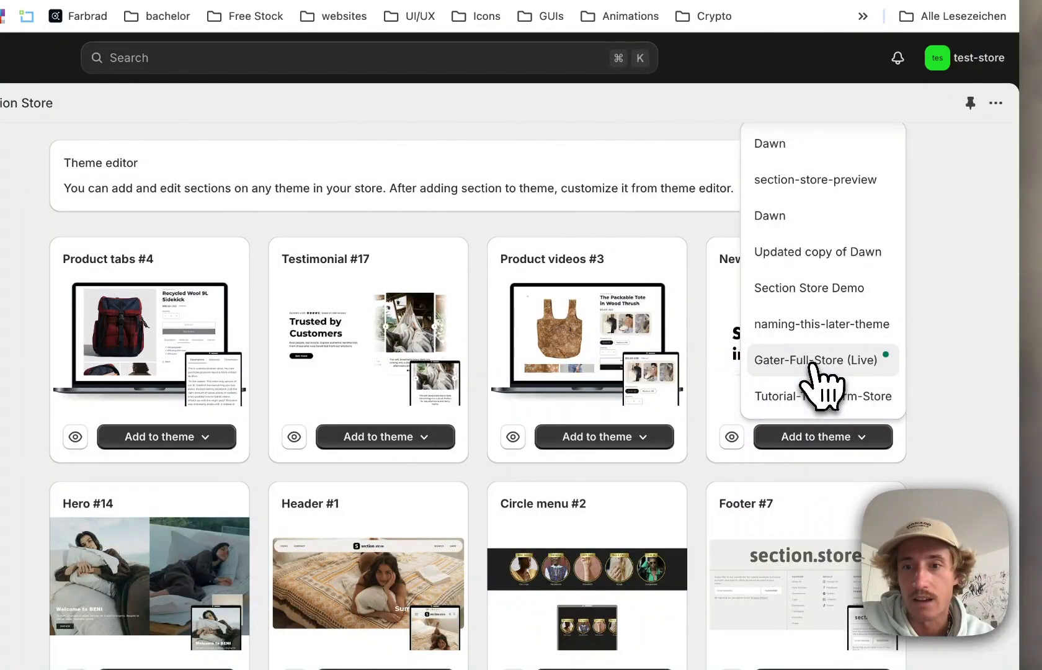
{"action": "left_click", "coordinate": [813, 366]}
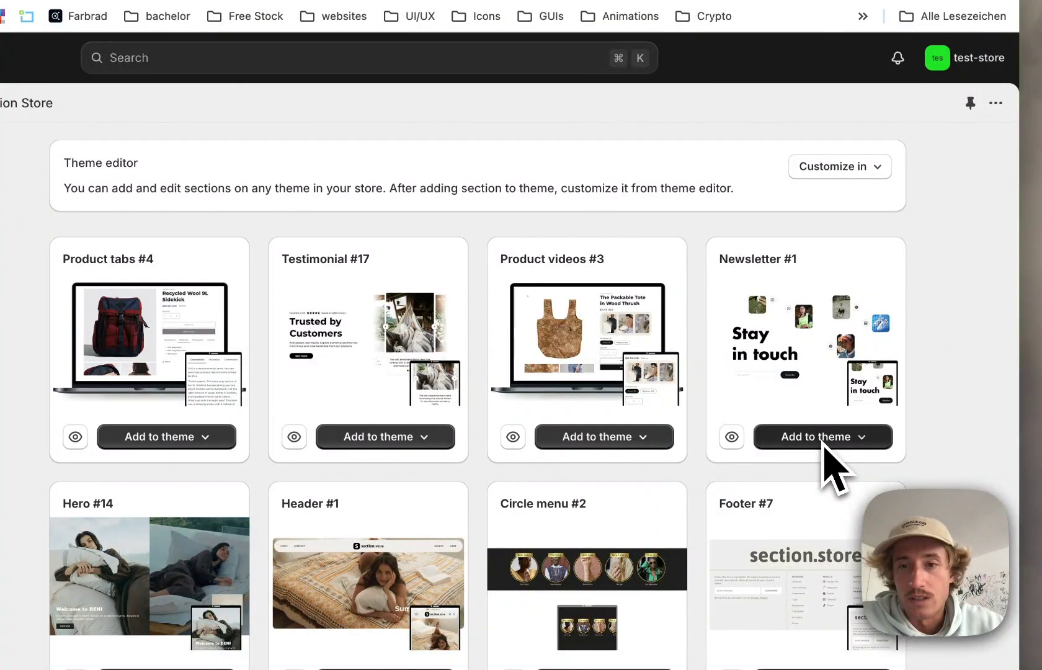
Step: Open the Gater-Full-Store theme for customization and find the existing newsletter section on the home page
{"action": "left_click", "coordinate": [859, 174]}
{"action": "left_click", "coordinate": [831, 490]}
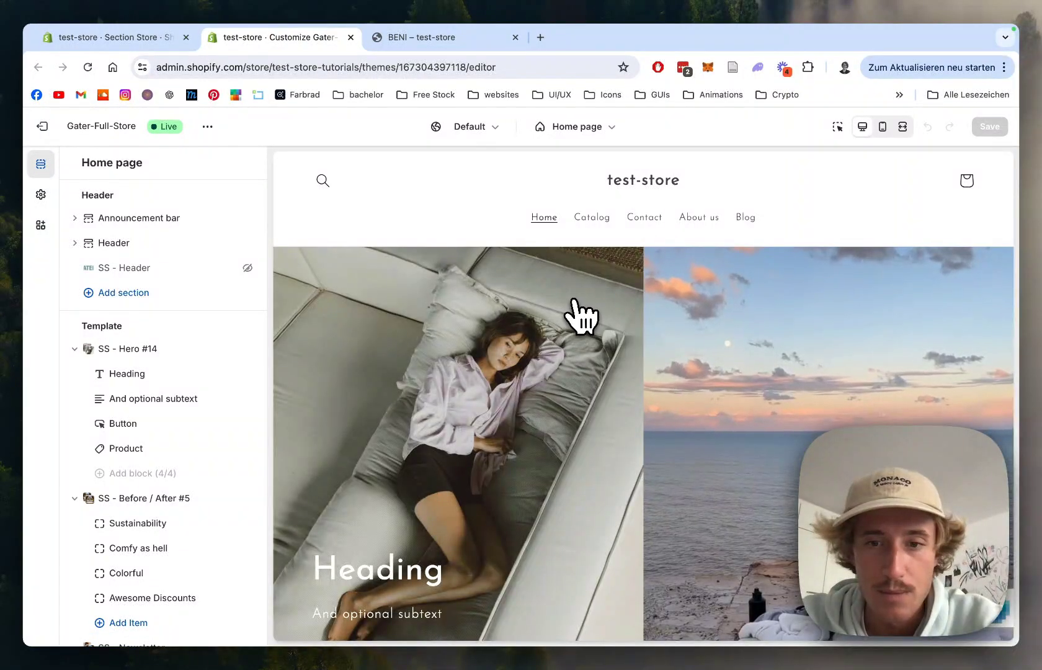
{"action": "scroll", "coordinate": [577, 310], "scroll_direction": "down", "scroll_amount": 3}
{"action": "scroll", "coordinate": [578, 315], "scroll_direction": "down", "scroll_amount": 10}
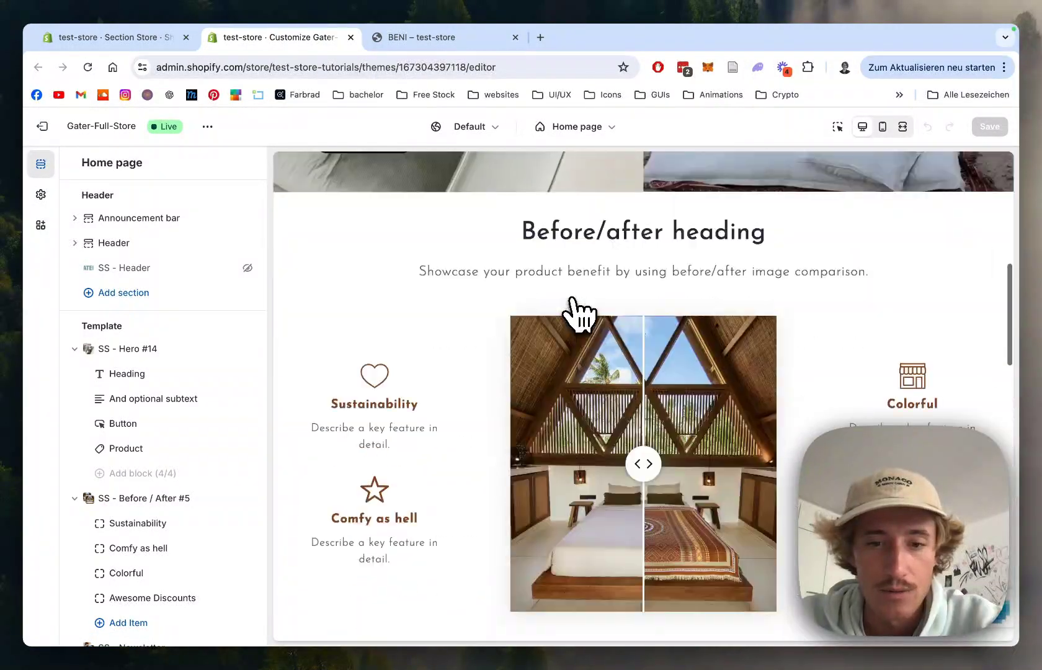
{"action": "scroll", "coordinate": [624, 354], "scroll_direction": "up", "scroll_amount": 2}
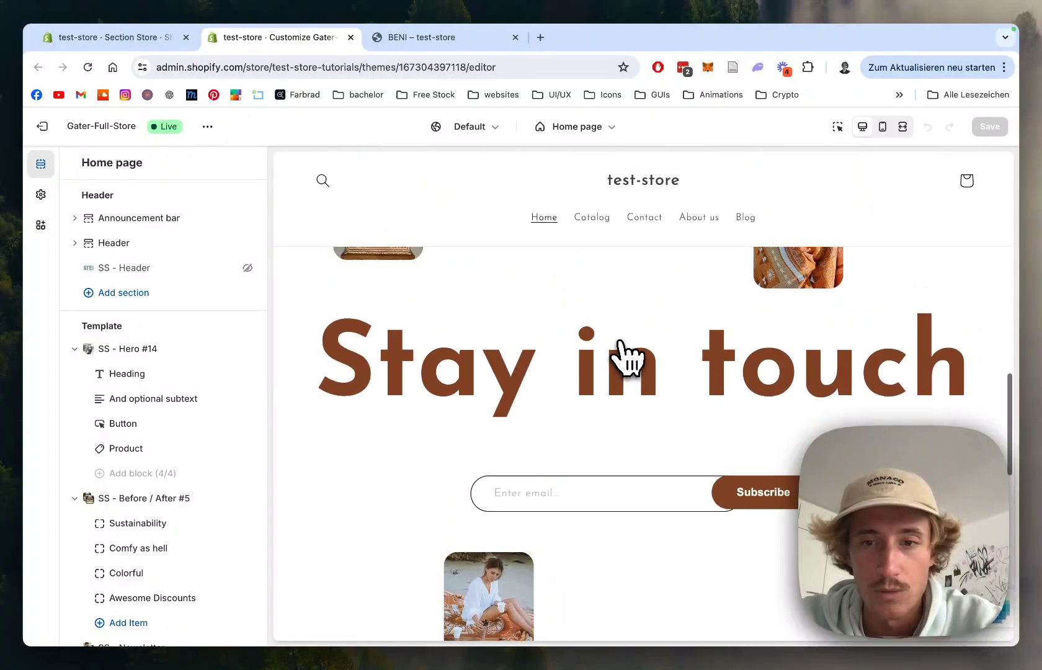
{"action": "scroll", "coordinate": [247, 465], "scroll_direction": "down", "scroll_amount": 5}
{"action": "scroll", "coordinate": [246, 465], "scroll_direction": "down", "scroll_amount": 3}
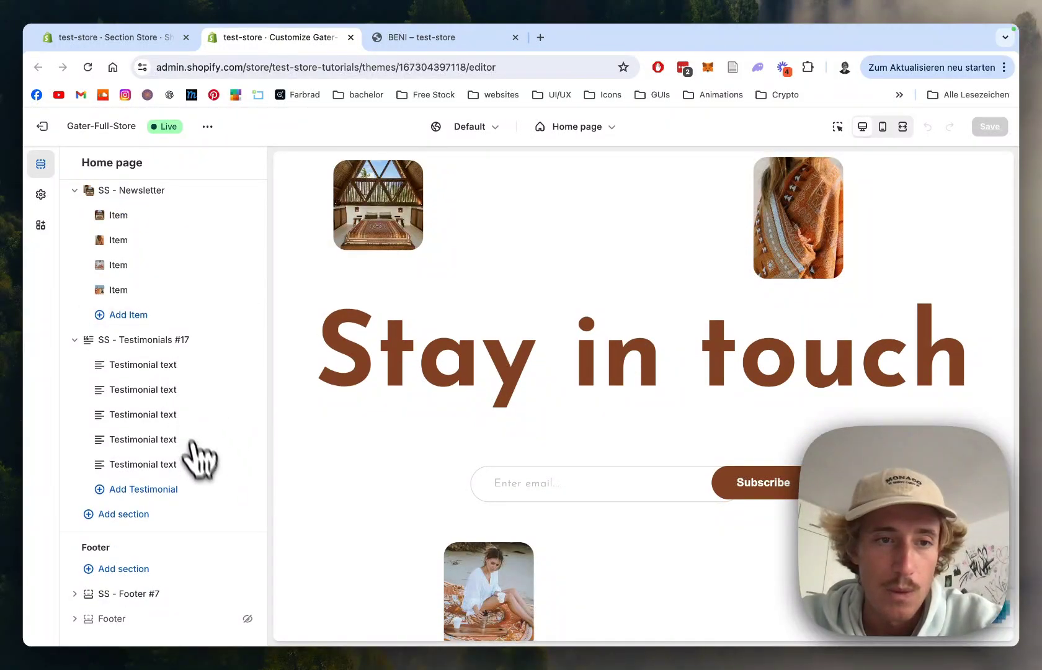
Step: Add another SS - Newsletter section to the home page template below the testimonials
{"action": "scroll", "coordinate": [205, 484], "scroll_direction": "up", "scroll_amount": 3}
{"action": "scroll", "coordinate": [207, 483], "scroll_direction": "down", "scroll_amount": 3}
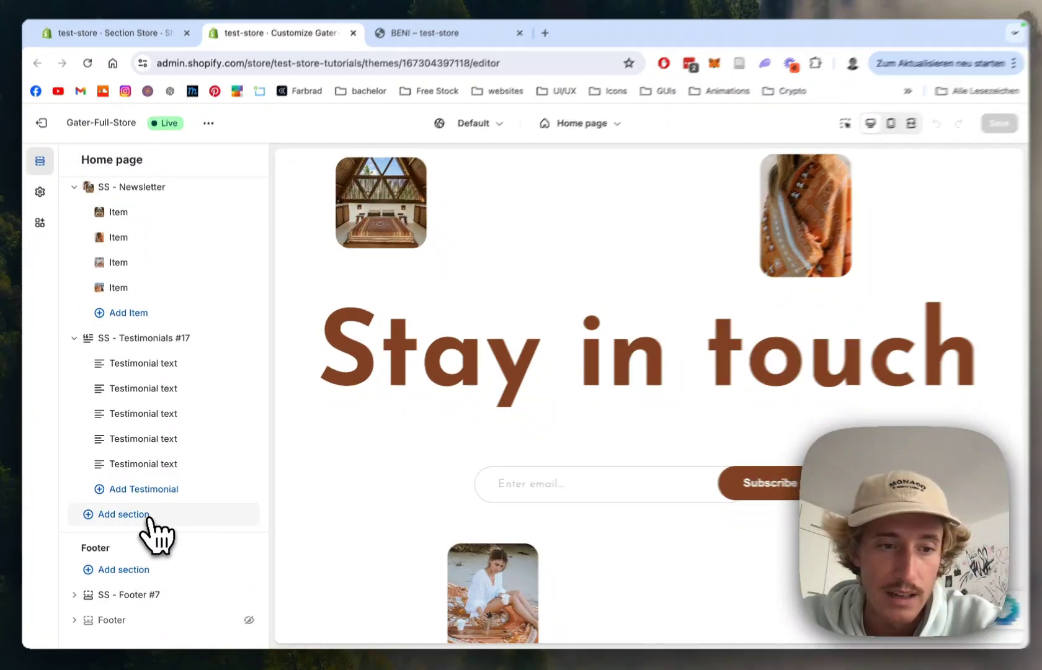
{"action": "left_click", "coordinate": [141, 514]}
{"action": "type", "text": "new"}
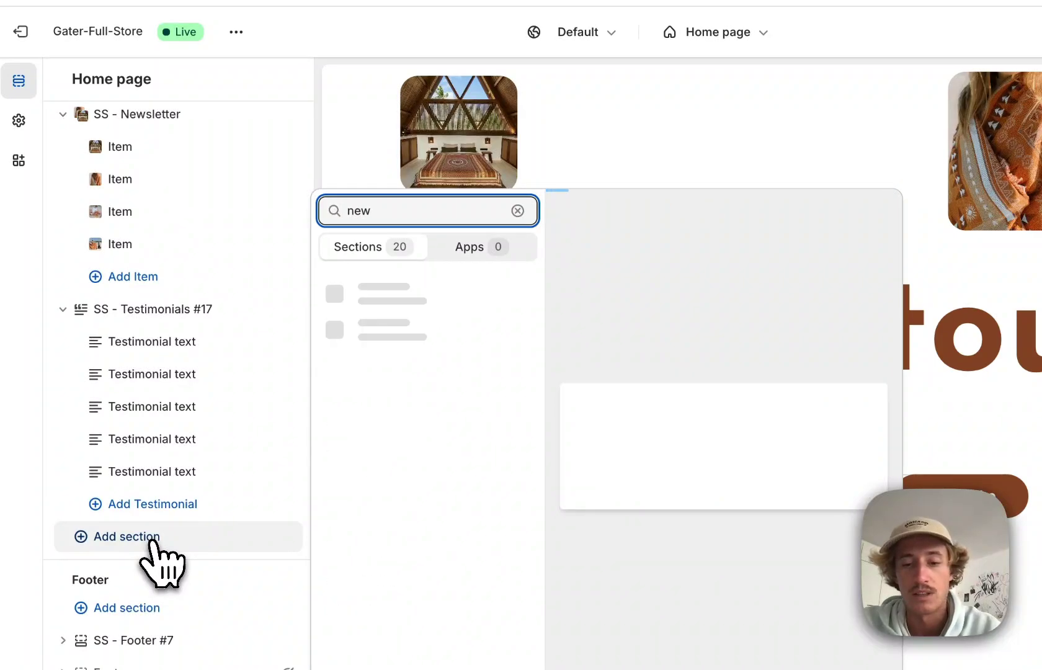
{"action": "type", "text": "sleeter"}
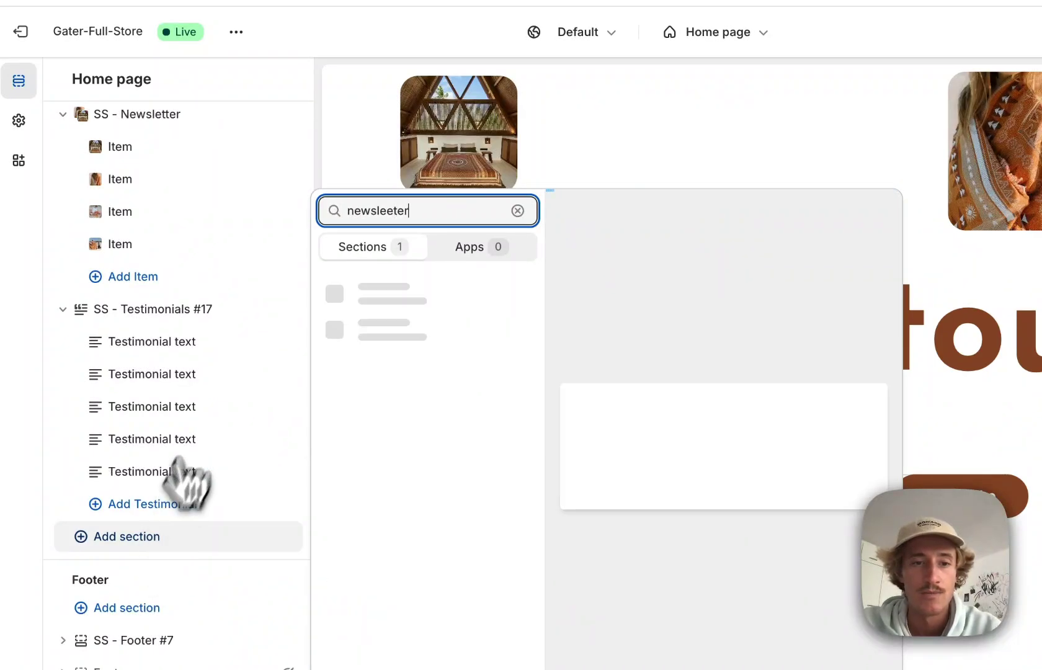
{"action": "left_click", "coordinate": [349, 376]}
{"action": "left_click", "coordinate": [449, 205]}
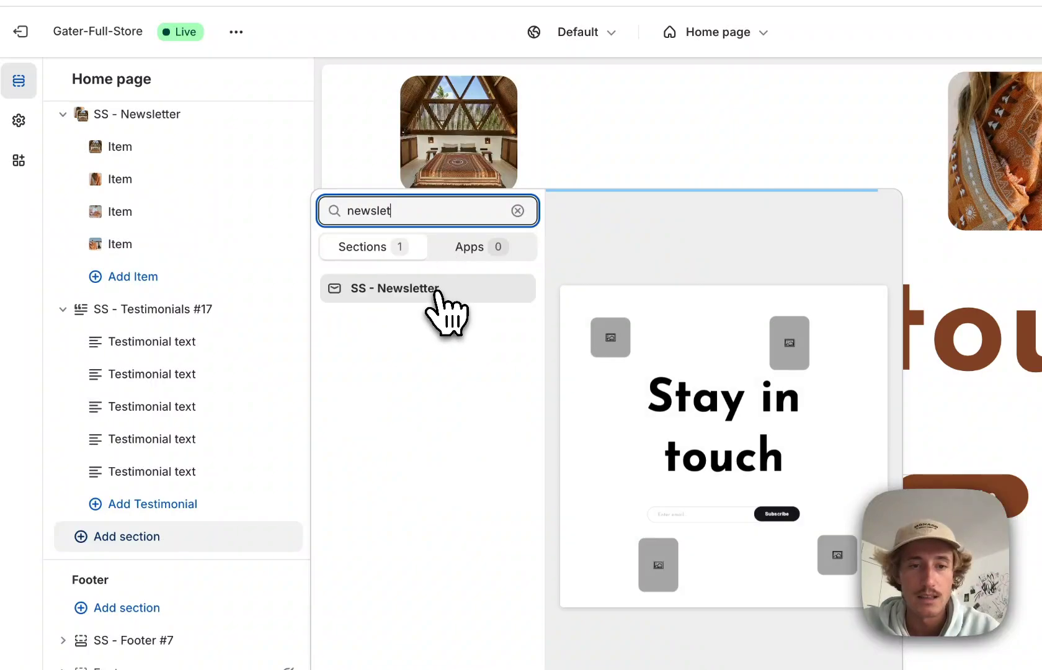
{"action": "left_click", "coordinate": [436, 291]}
{"action": "left_click", "coordinate": [445, 313]}
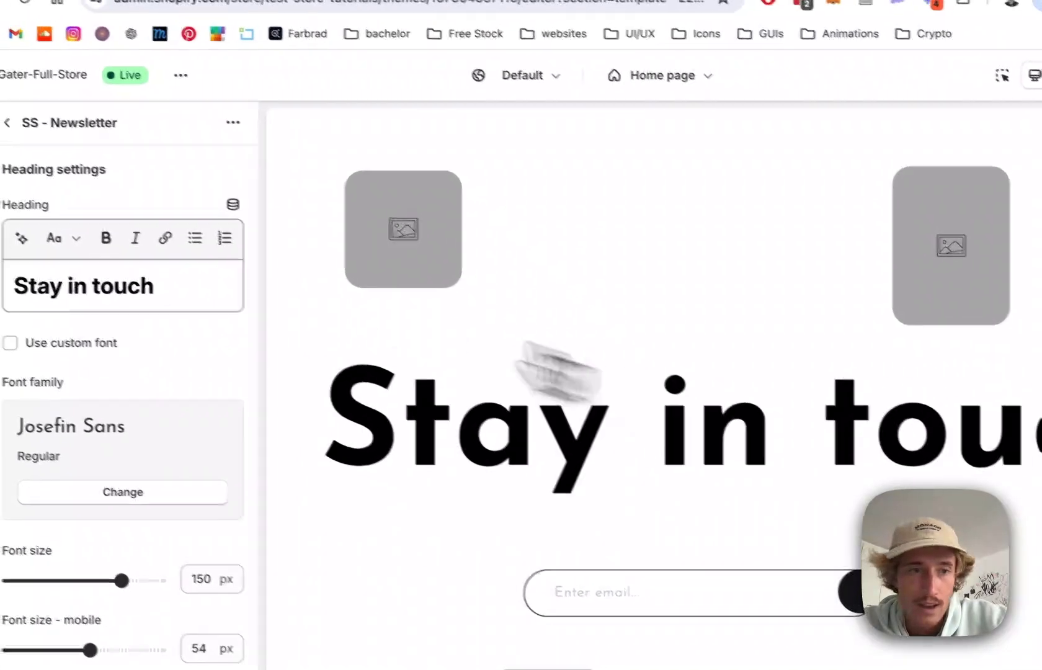
Step: Remove the newly added SS - Newsletter section and return to the existing one above the testimonials
{"action": "left_click", "coordinate": [78, 154]}
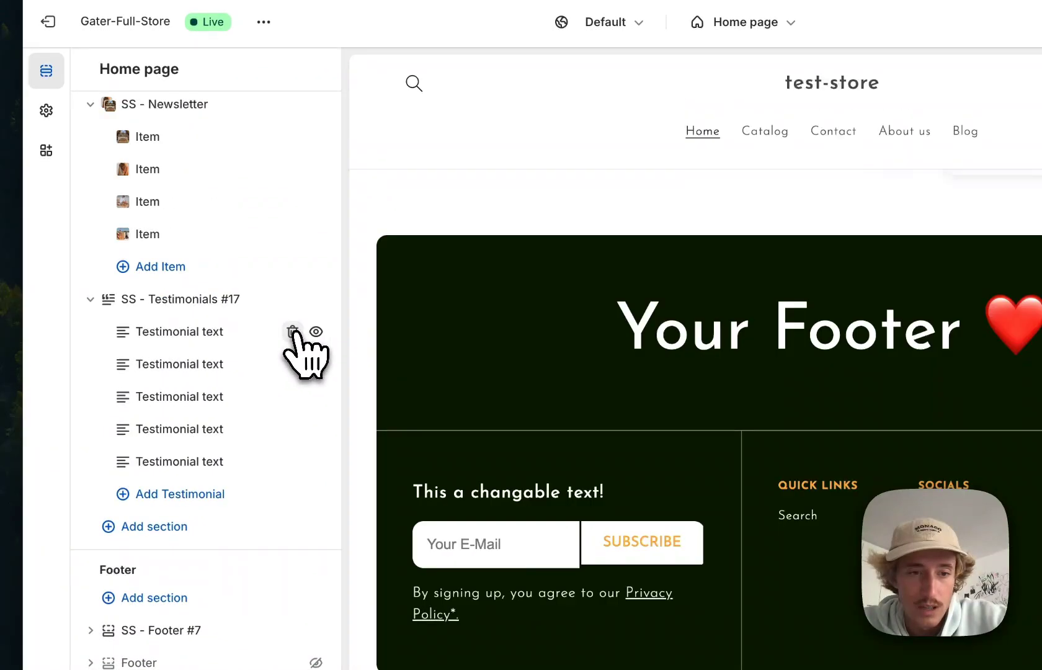
{"action": "scroll", "coordinate": [298, 350], "scroll_direction": "up", "scroll_amount": 2}
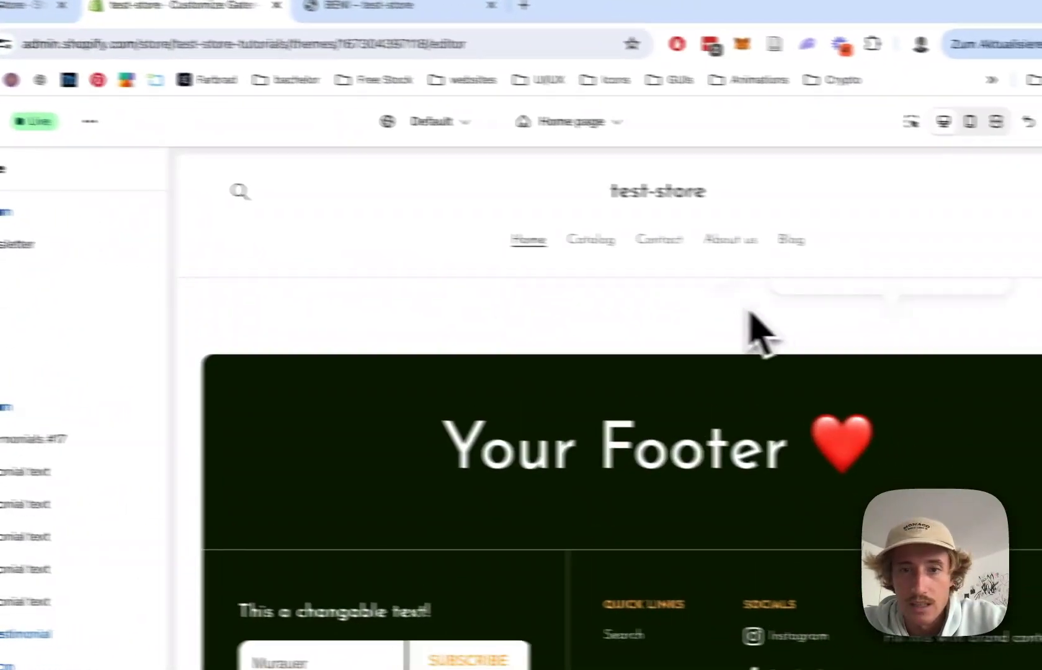
{"action": "scroll", "coordinate": [748, 314], "scroll_direction": "up", "scroll_amount": 10}
{"action": "scroll", "coordinate": [749, 314], "scroll_direction": "down", "scroll_amount": 2}
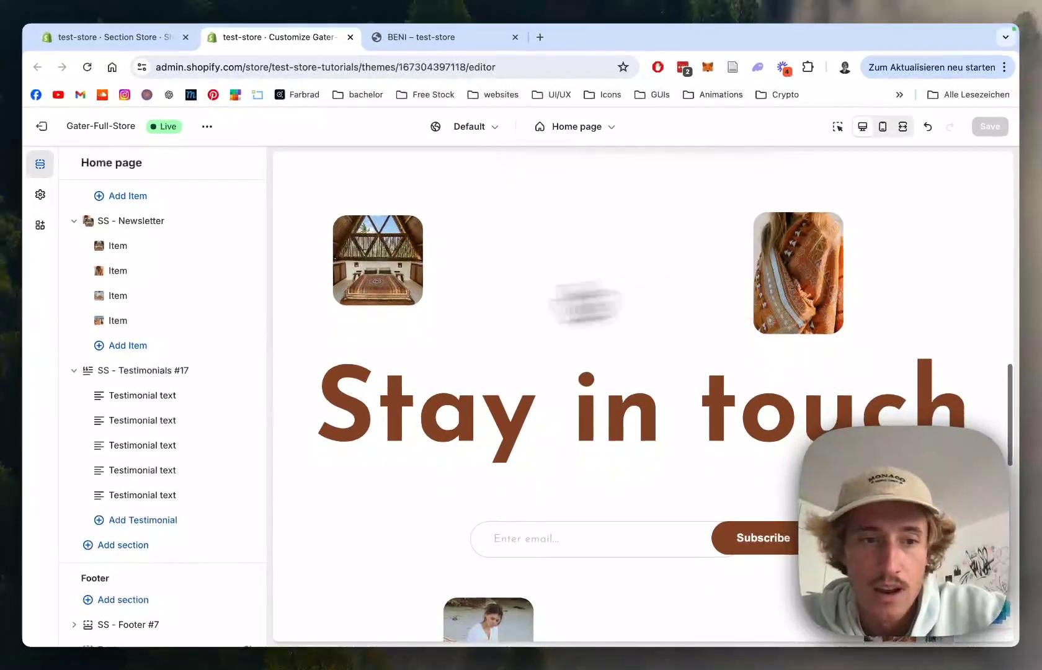
{"action": "scroll", "coordinate": [141, 378], "scroll_direction": "up", "scroll_amount": 1}
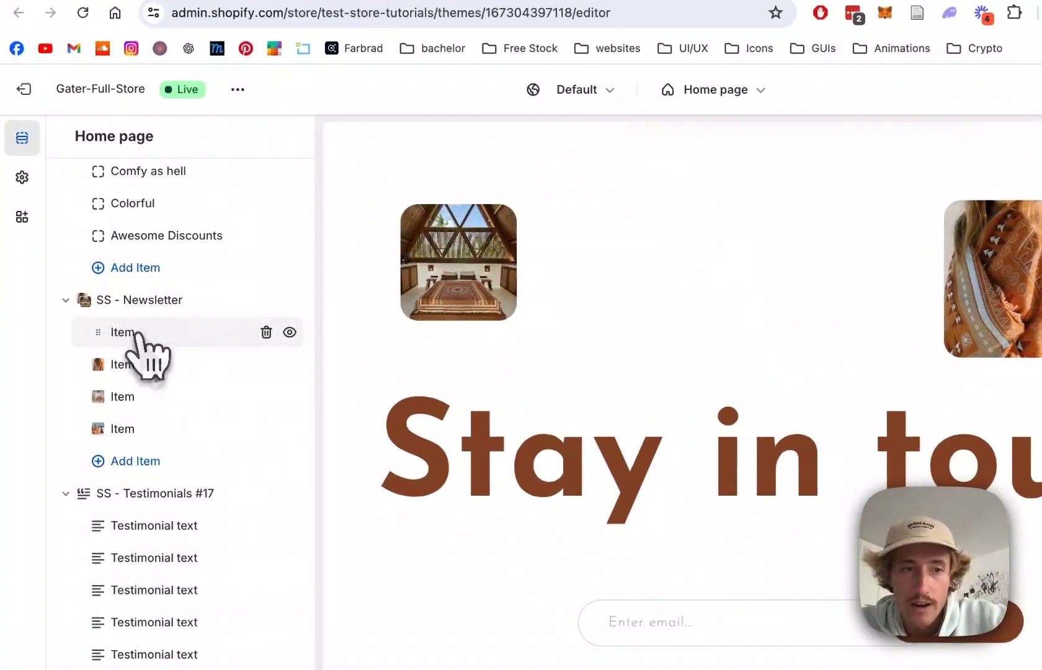
Step: Open the newsletter section's first item and examine its image, icon, position and layout settings, keeping Instagram as the icon
{"action": "left_click", "coordinate": [127, 315]}
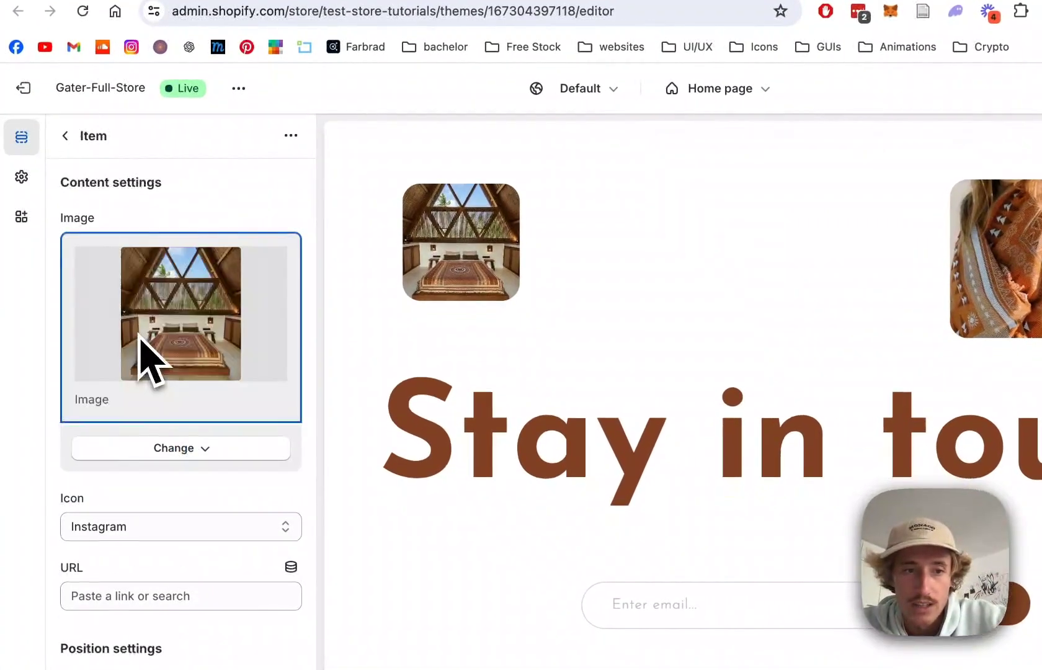
{"action": "scroll", "coordinate": [137, 434], "scroll_direction": "down", "scroll_amount": 2}
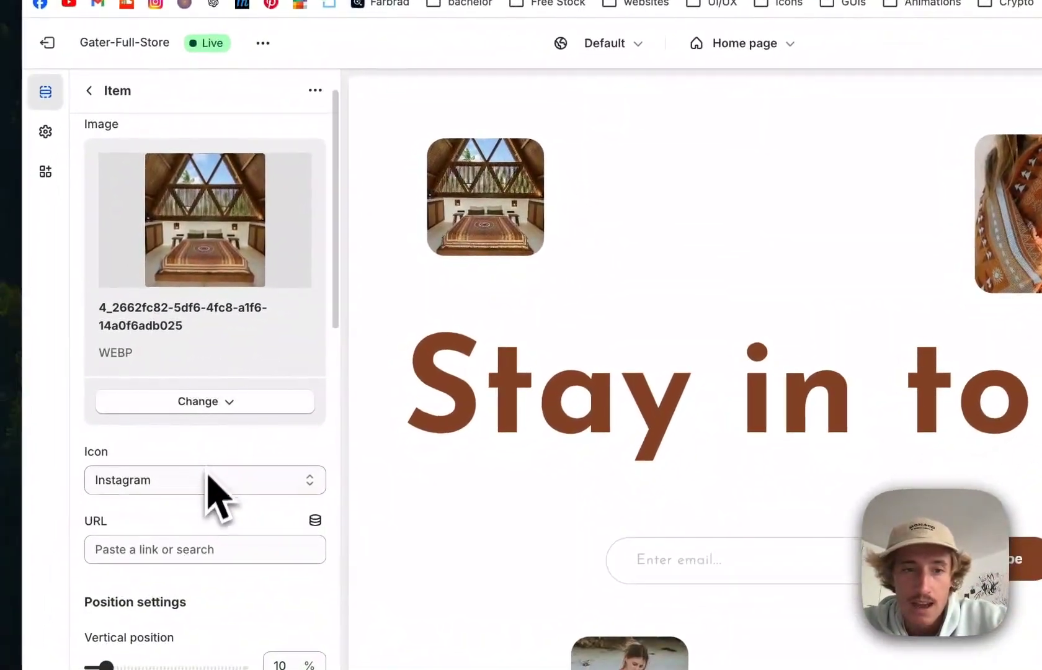
{"action": "left_click", "coordinate": [131, 448]}
{"action": "left_click", "coordinate": [195, 486]}
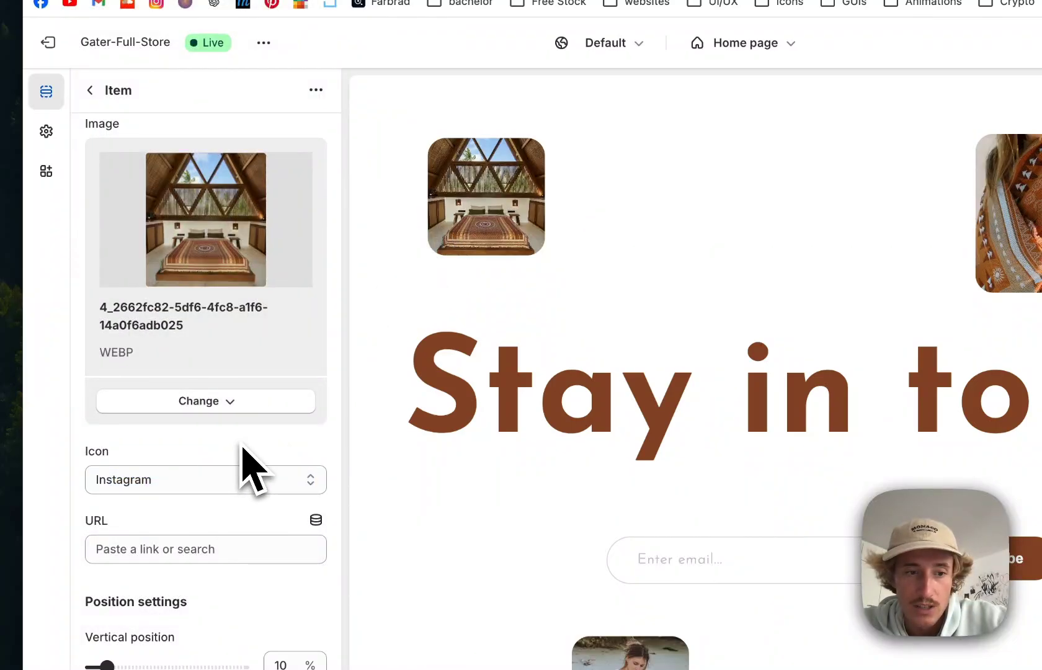
{"action": "scroll", "coordinate": [253, 471], "scroll_direction": "down", "scroll_amount": 1}
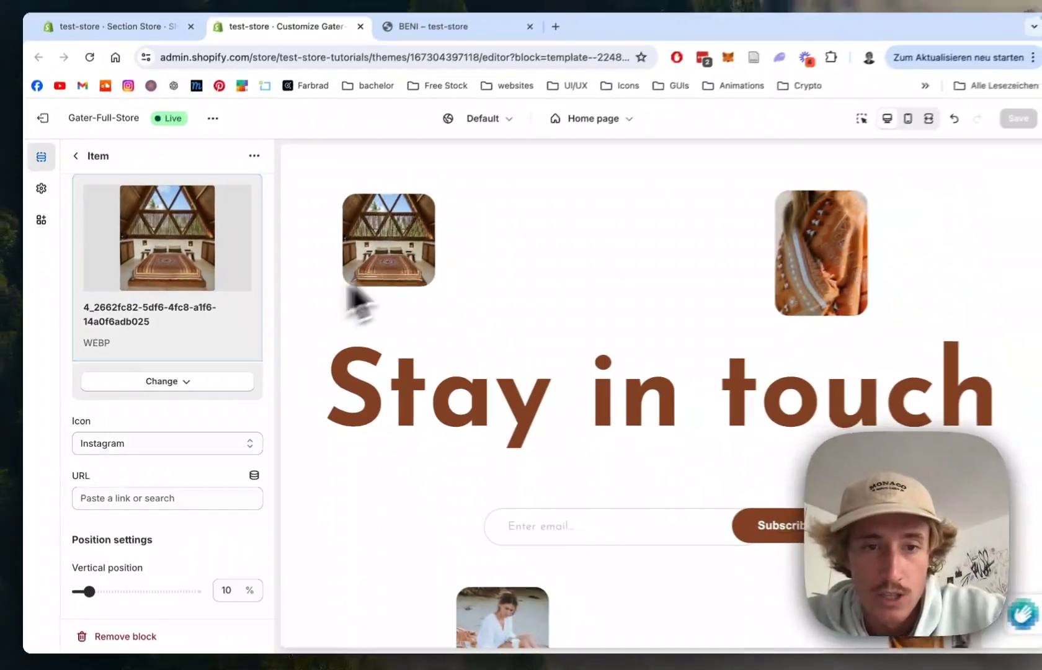
{"action": "scroll", "coordinate": [195, 509], "scroll_direction": "down", "scroll_amount": 3}
{"action": "scroll", "coordinate": [154, 483], "scroll_direction": "down", "scroll_amount": 6}
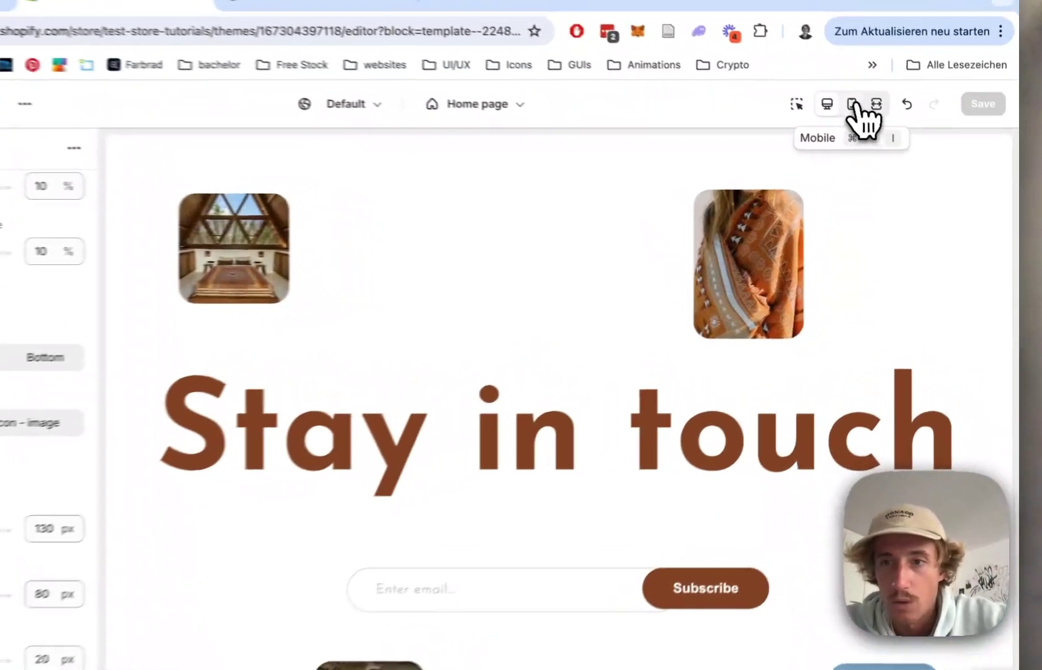
Step: Preview the newsletter section in the mobile layout, then return to the desktop layout
{"action": "left_click", "coordinate": [882, 127]}
{"action": "scroll", "coordinate": [549, 366], "scroll_direction": "down", "scroll_amount": 3}
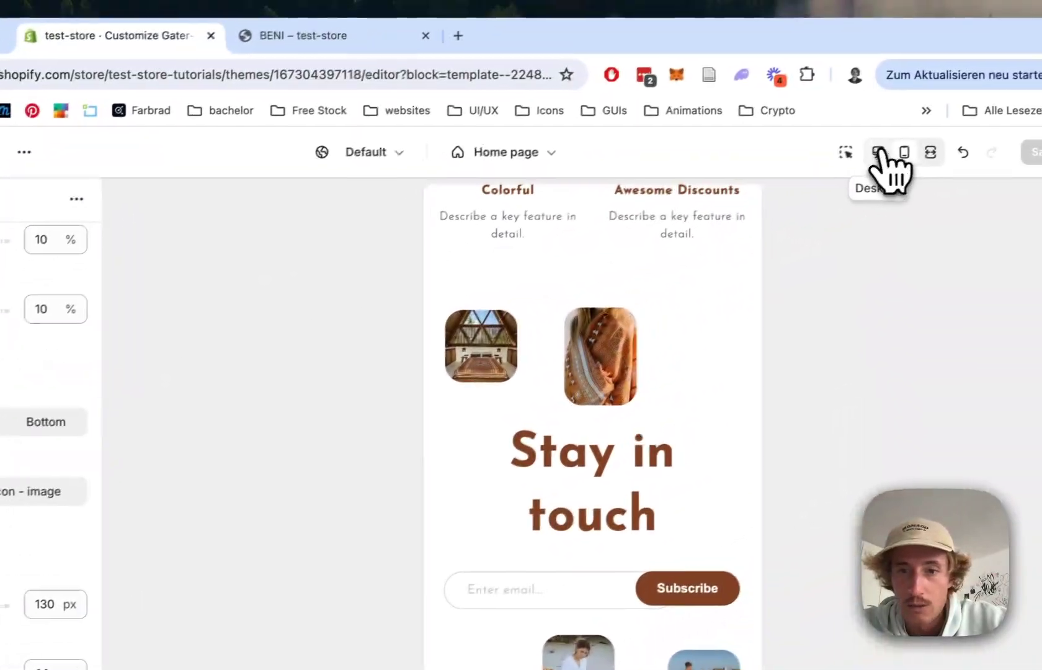
{"action": "left_click", "coordinate": [879, 156]}
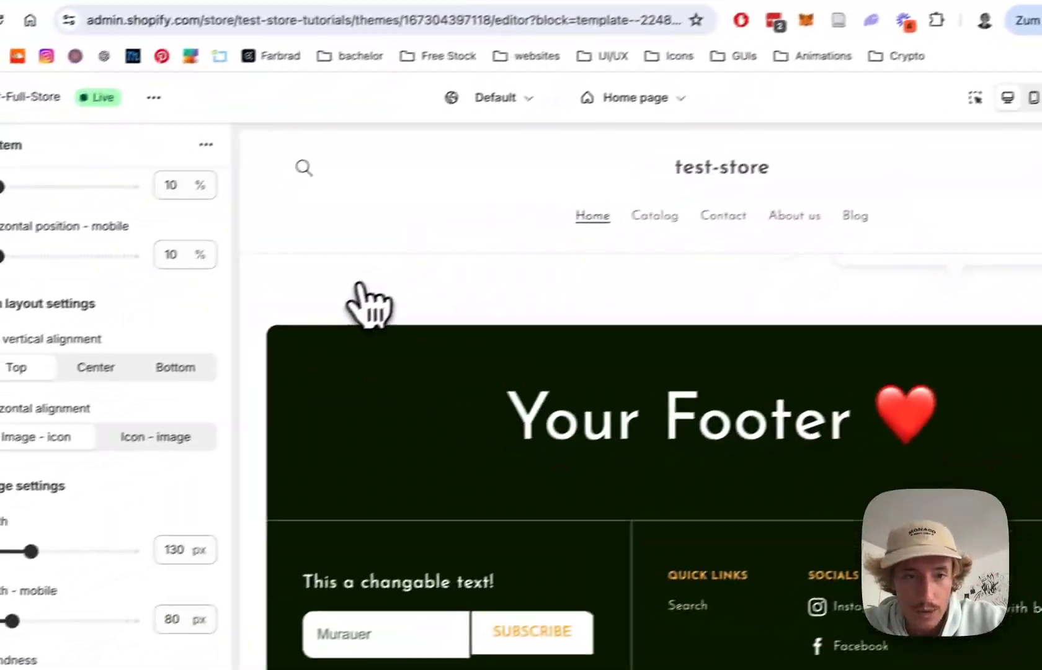
{"action": "scroll", "coordinate": [490, 379], "scroll_direction": "up", "scroll_amount": 10}
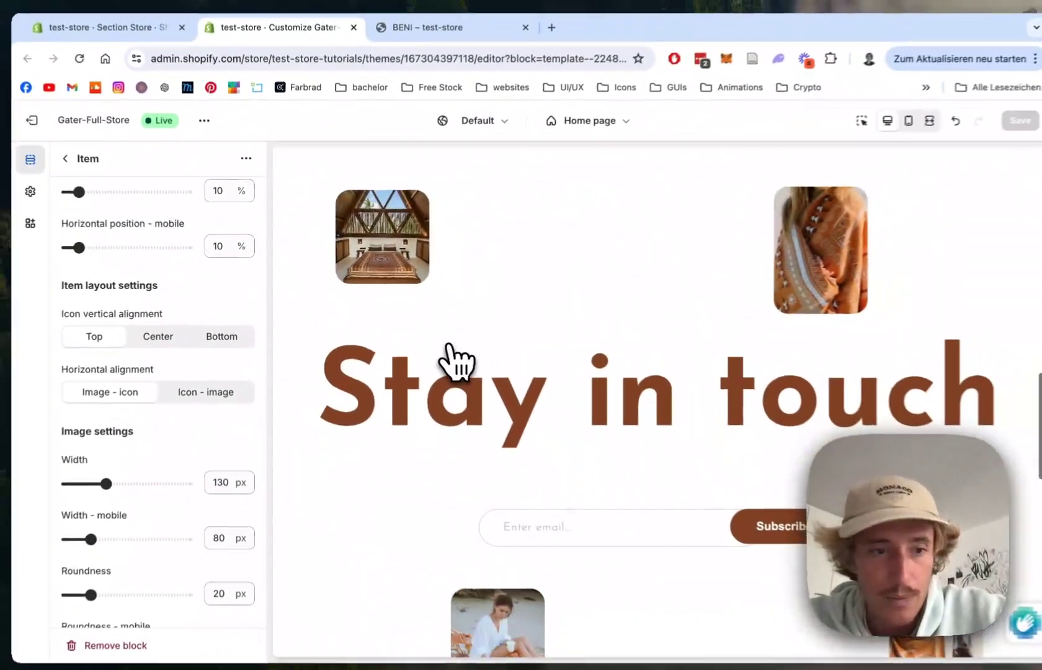
{"action": "scroll", "coordinate": [155, 434], "scroll_direction": "up", "scroll_amount": 5}
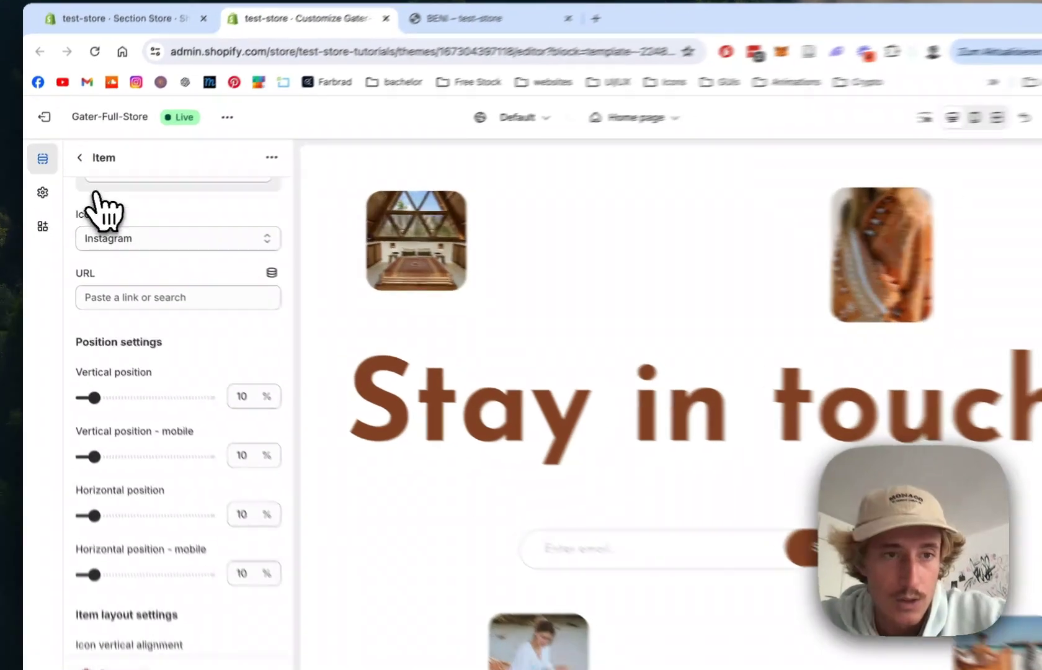
Step: Leave the item's settings and open the settings of the existing SS - Newsletter section
{"action": "left_click", "coordinate": [74, 162]}
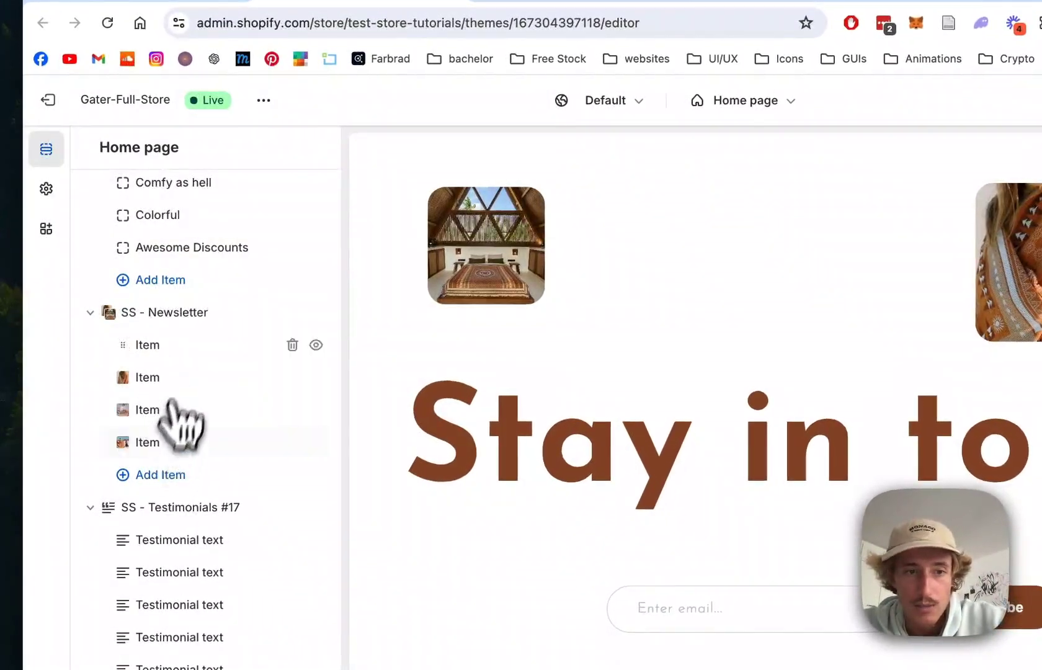
{"action": "left_click", "coordinate": [166, 315]}
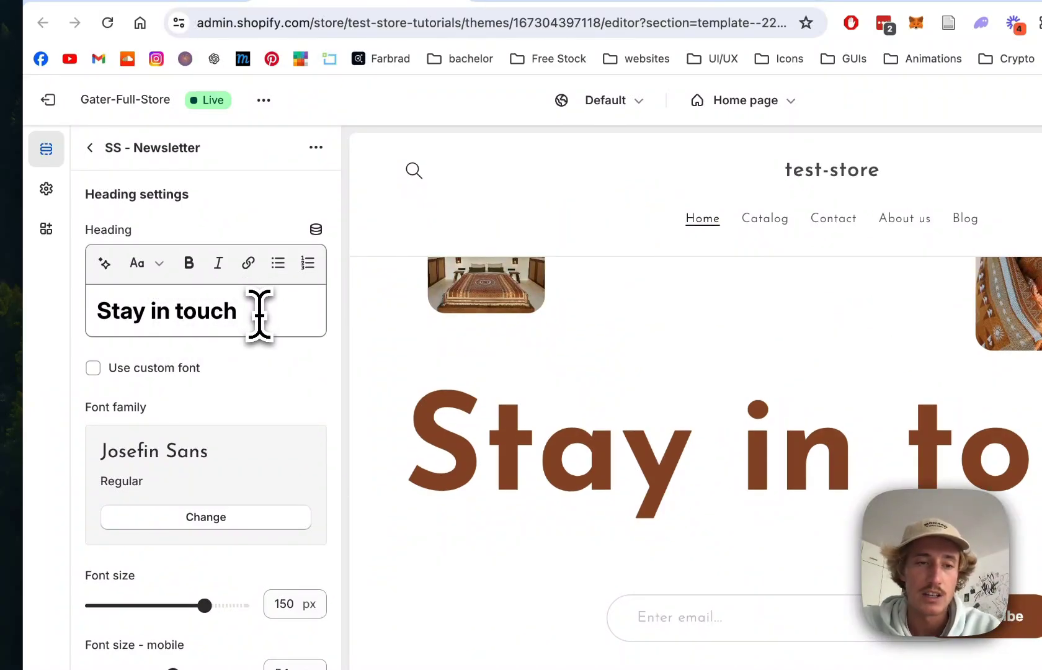
Step: Try replacing the newsletter section's heading text with "Get daily updates!"
{"action": "left_click_drag", "start_coordinate": [235, 313], "coordinate": [59, 321]}
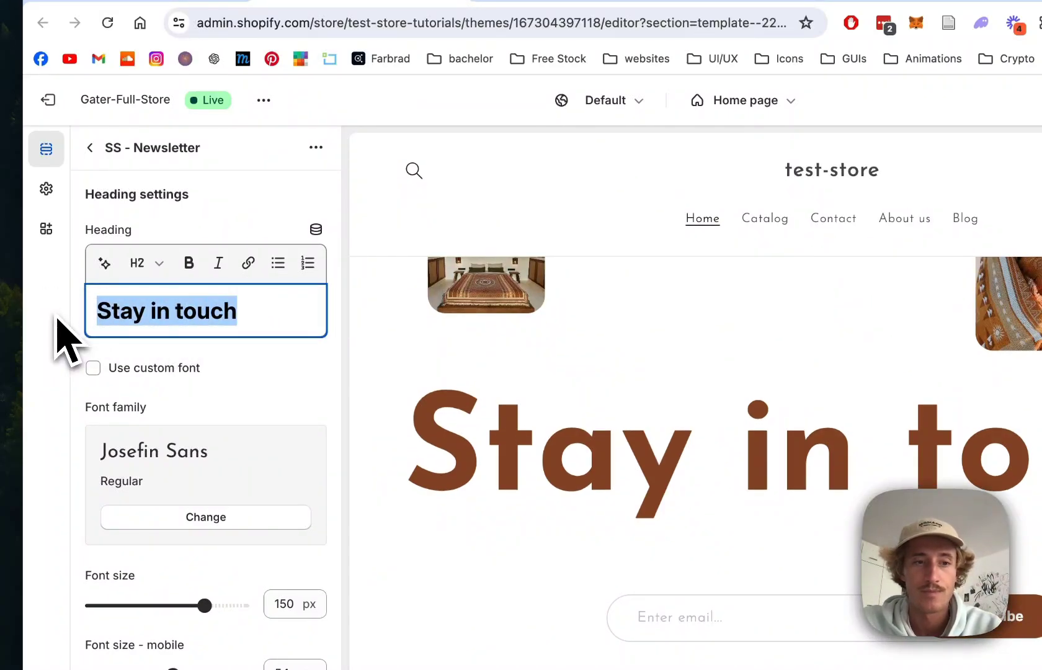
{"action": "type", "text": "Get daily u"}
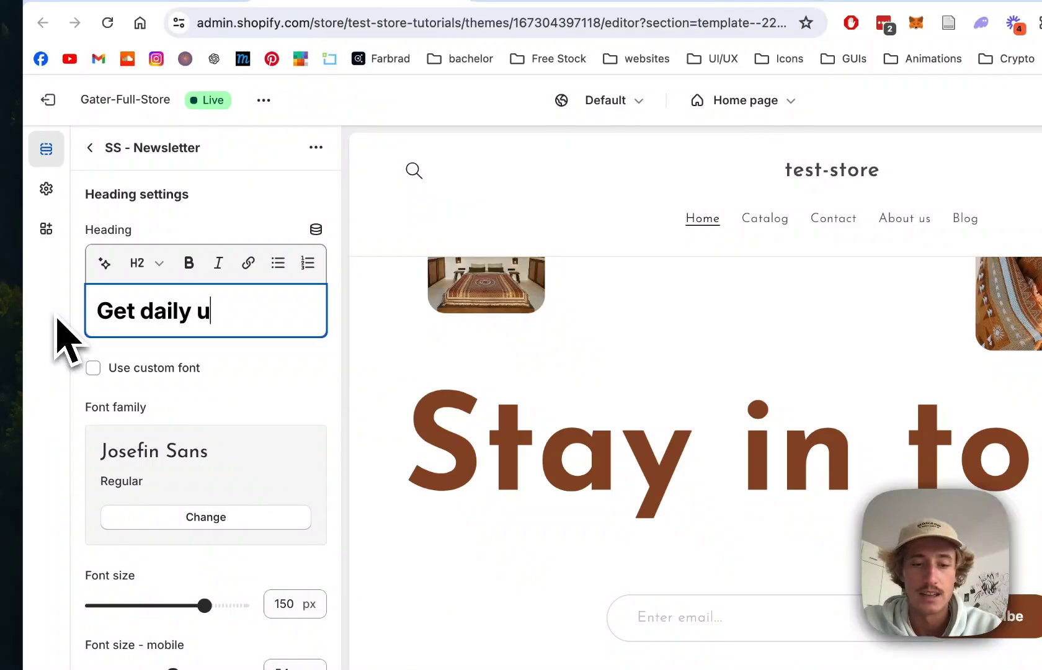
{"action": "type", "text": "pdates!"}
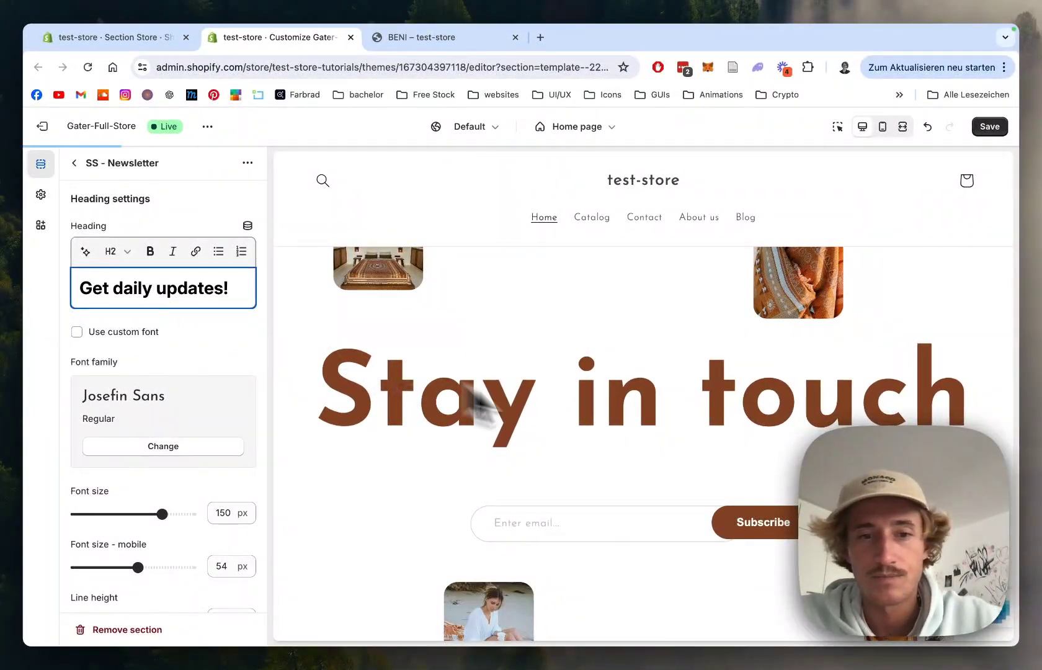
{"action": "scroll", "coordinate": [552, 400], "scroll_direction": "down", "scroll_amount": 3}
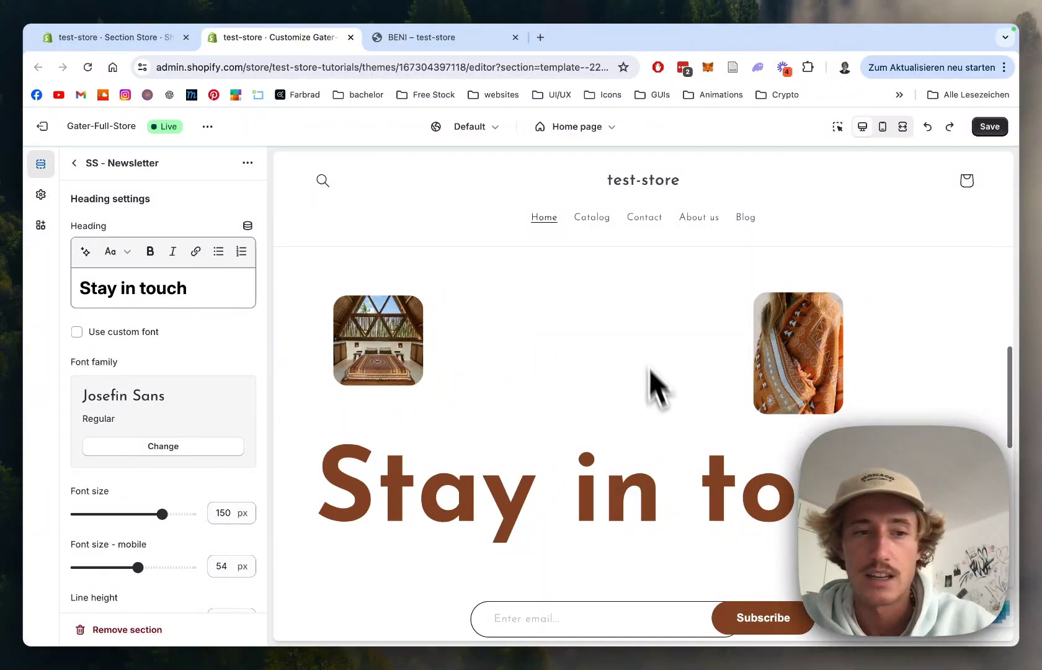
Step: Examine the newsletter section's heading size and alignment, input, button and icon settings, and its color options
{"action": "scroll", "coordinate": [133, 351], "scroll_direction": "down", "scroll_amount": 3}
{"action": "scroll", "coordinate": [158, 424], "scroll_direction": "down", "scroll_amount": 1}
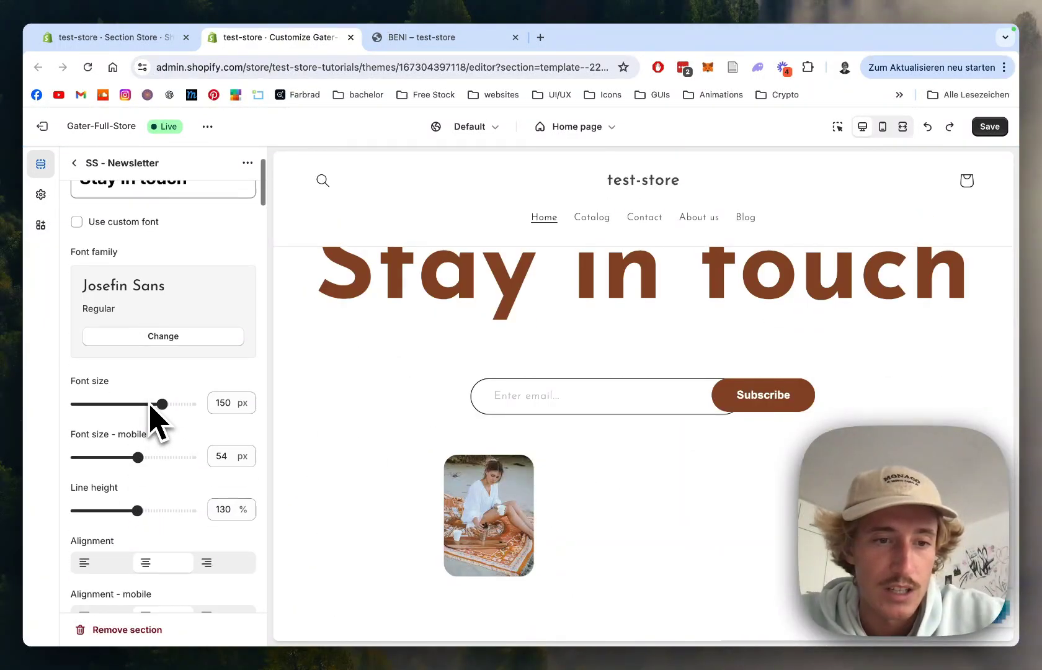
{"action": "scroll", "coordinate": [181, 421], "scroll_direction": "down", "scroll_amount": 5}
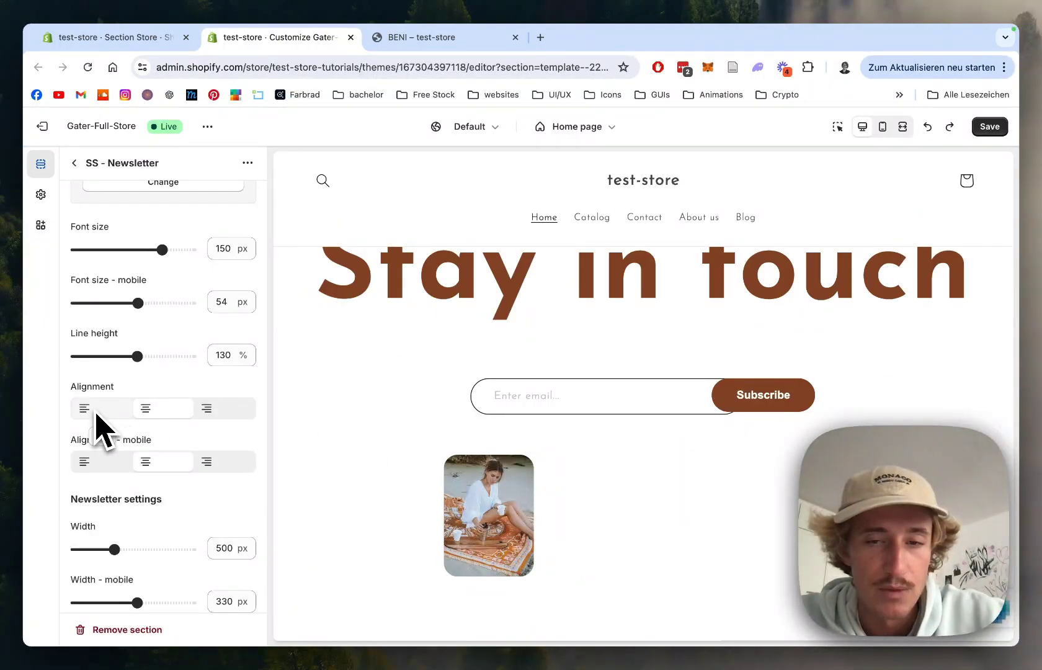
{"action": "scroll", "coordinate": [181, 449], "scroll_direction": "down", "scroll_amount": 20}
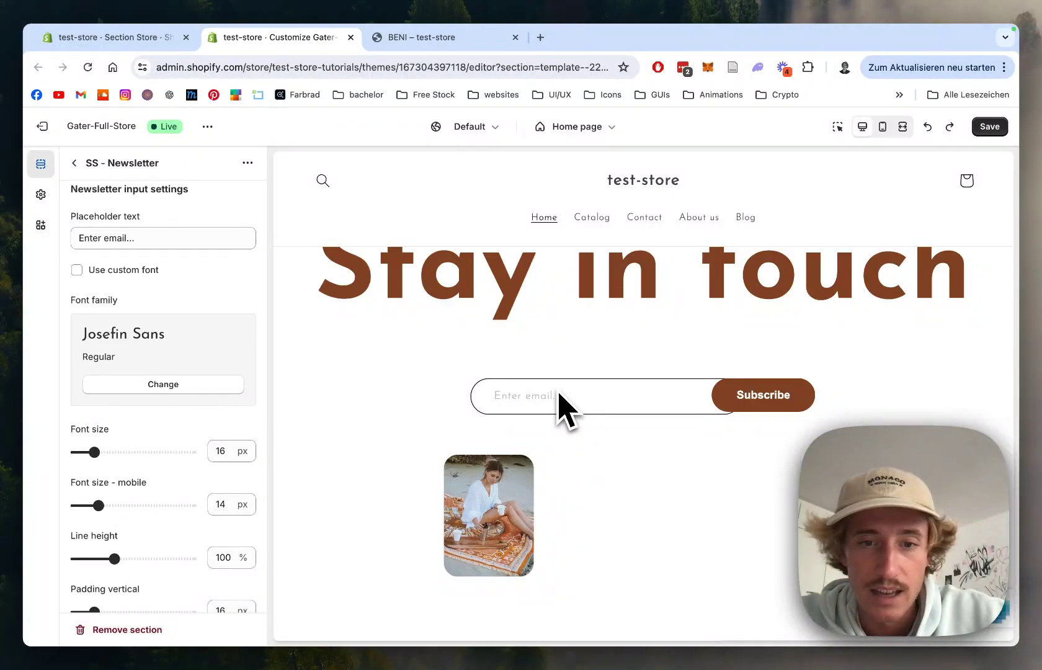
{"action": "scroll", "coordinate": [218, 279], "scroll_direction": "down", "scroll_amount": 2}
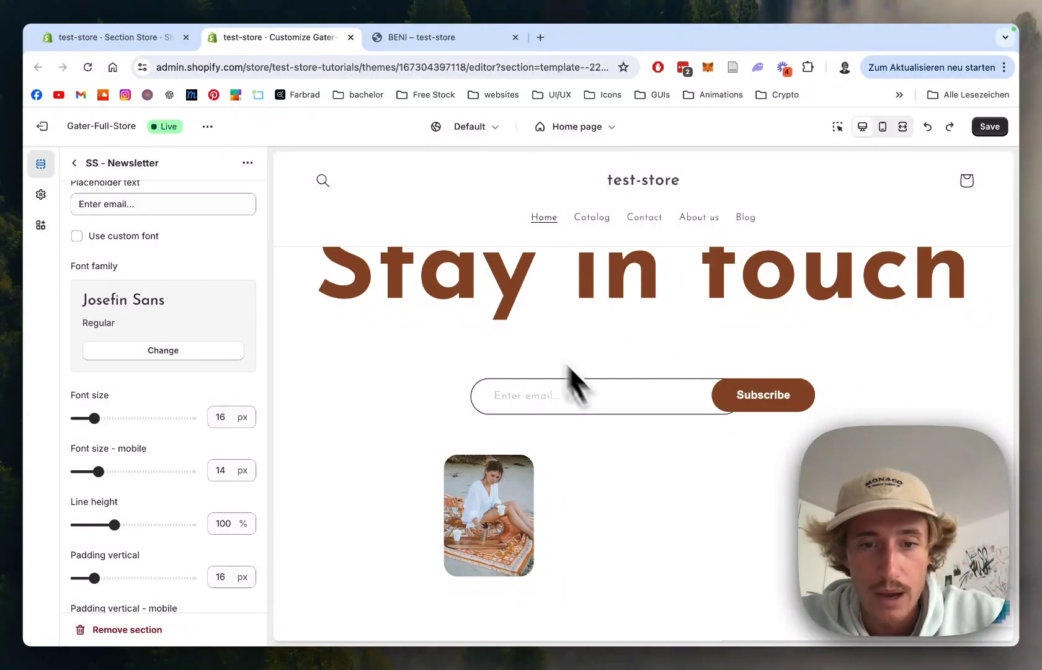
{"action": "scroll", "coordinate": [186, 395], "scroll_direction": "down", "scroll_amount": 10}
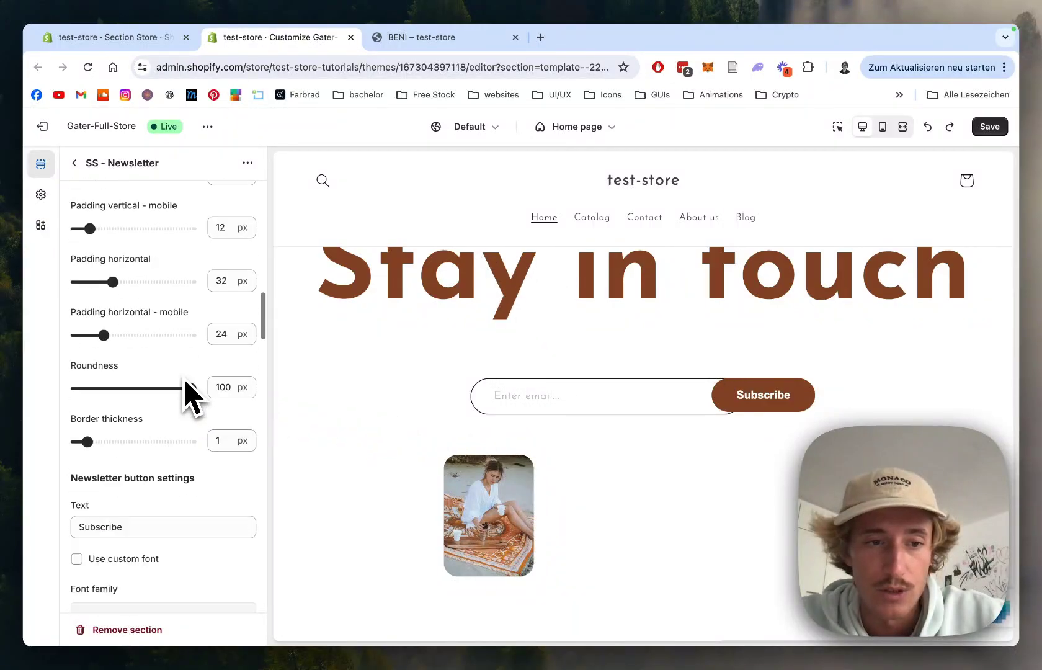
{"action": "scroll", "coordinate": [186, 395], "scroll_direction": "down", "scroll_amount": 6}
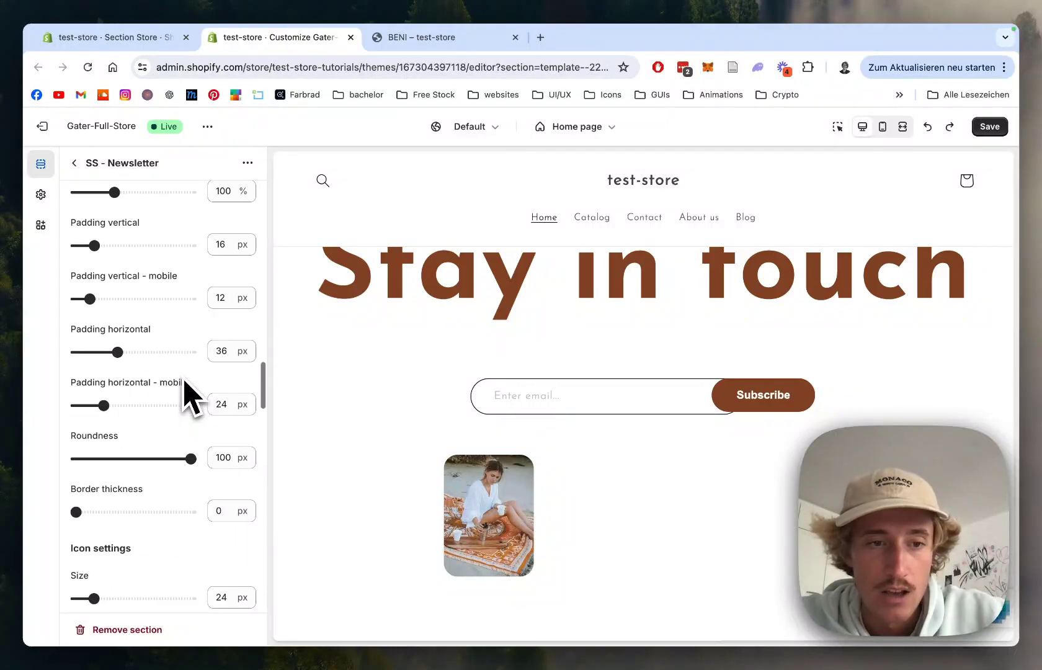
{"action": "scroll", "coordinate": [186, 397], "scroll_direction": "down", "scroll_amount": 3}
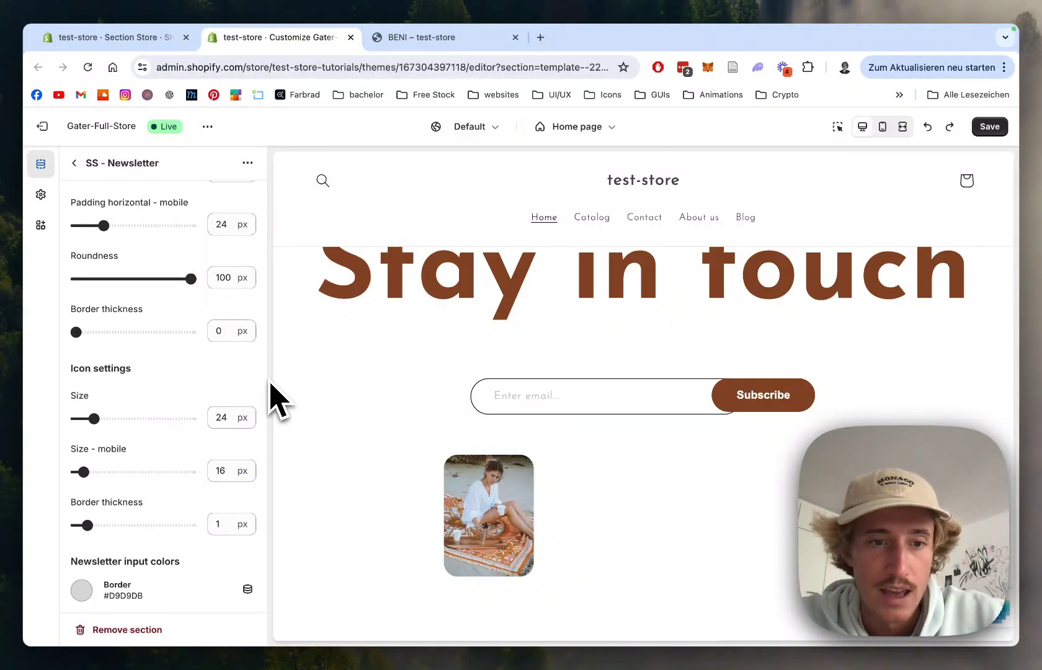
{"action": "scroll", "coordinate": [260, 373], "scroll_direction": "down", "scroll_amount": 4}
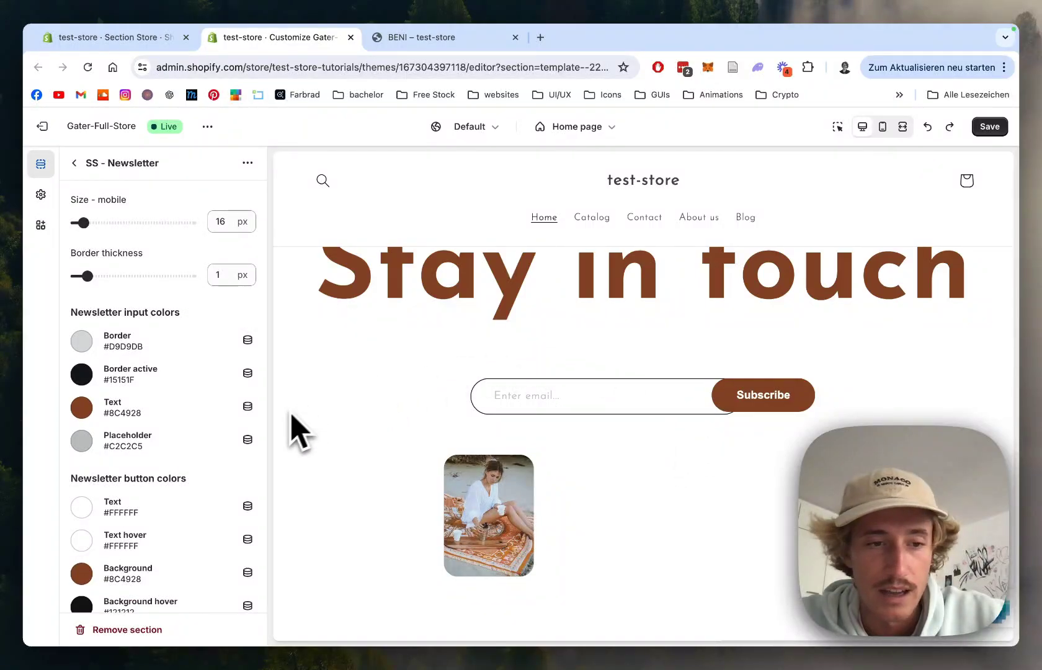
{"action": "scroll", "coordinate": [195, 292], "scroll_direction": "down", "scroll_amount": 8}
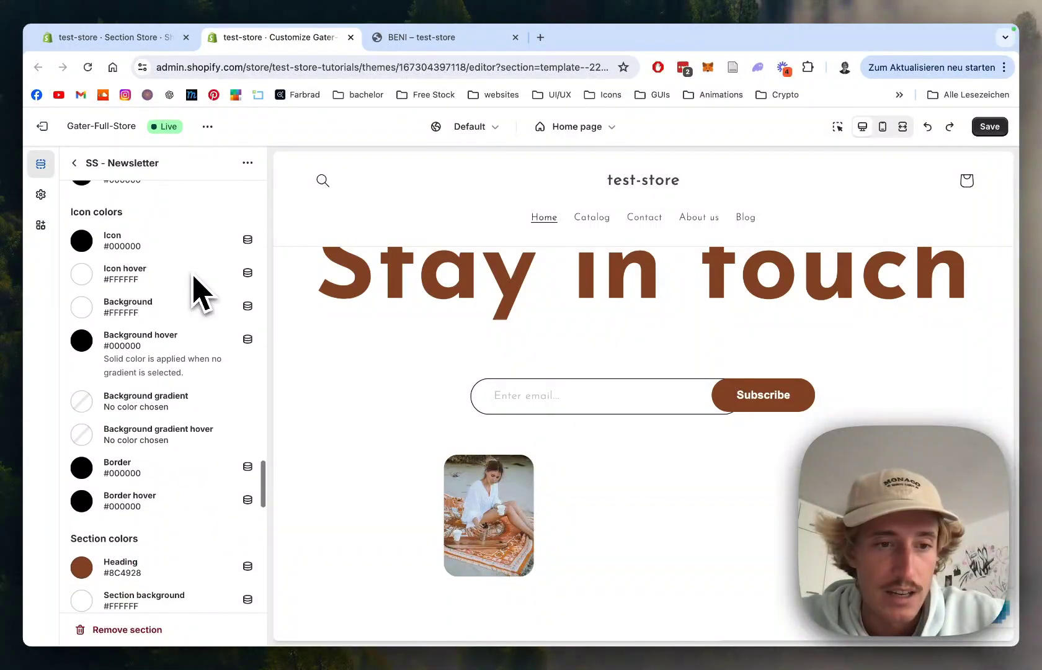
{"action": "scroll", "coordinate": [188, 409], "scroll_direction": "up", "scroll_amount": 6}
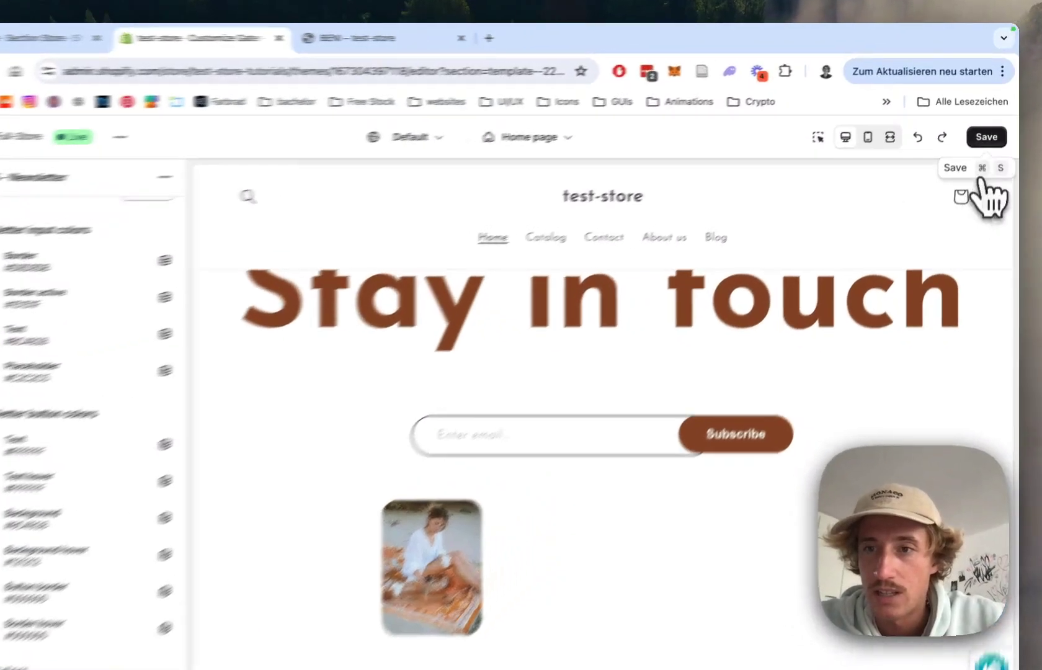
Step: Save the theme changes and switch to the live storefront to view the newsletter section
{"action": "left_click", "coordinate": [990, 126]}
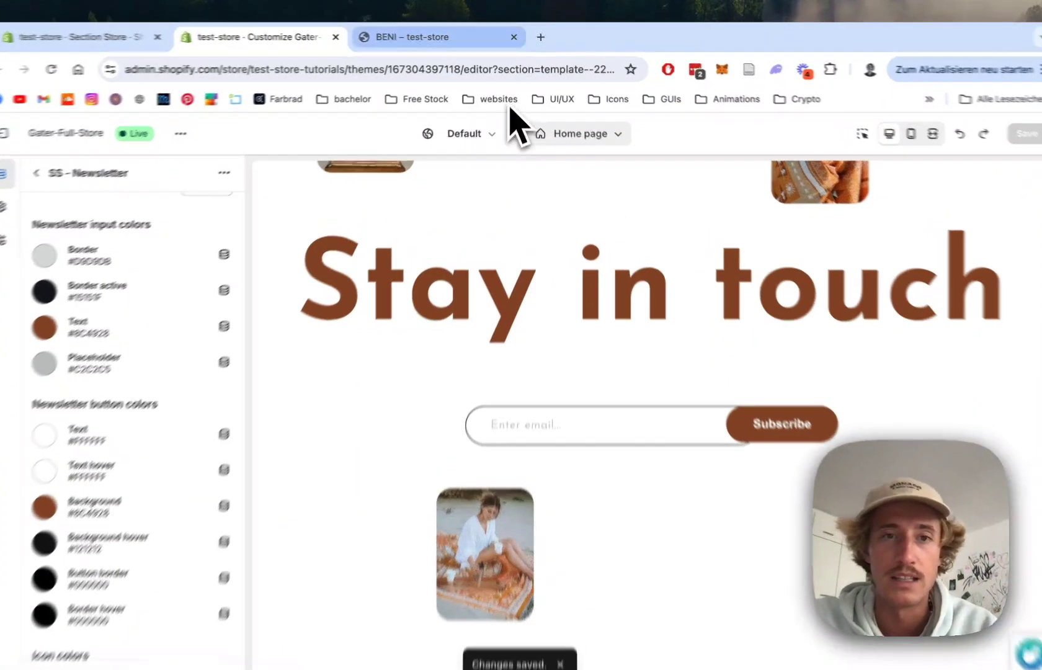
{"action": "left_click", "coordinate": [462, 38]}
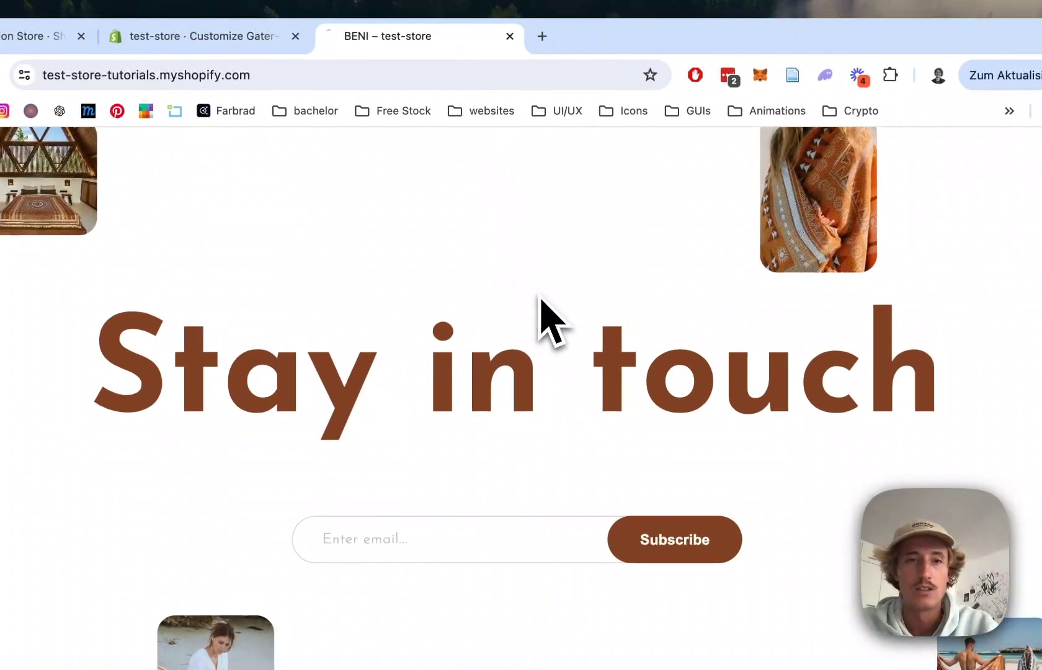